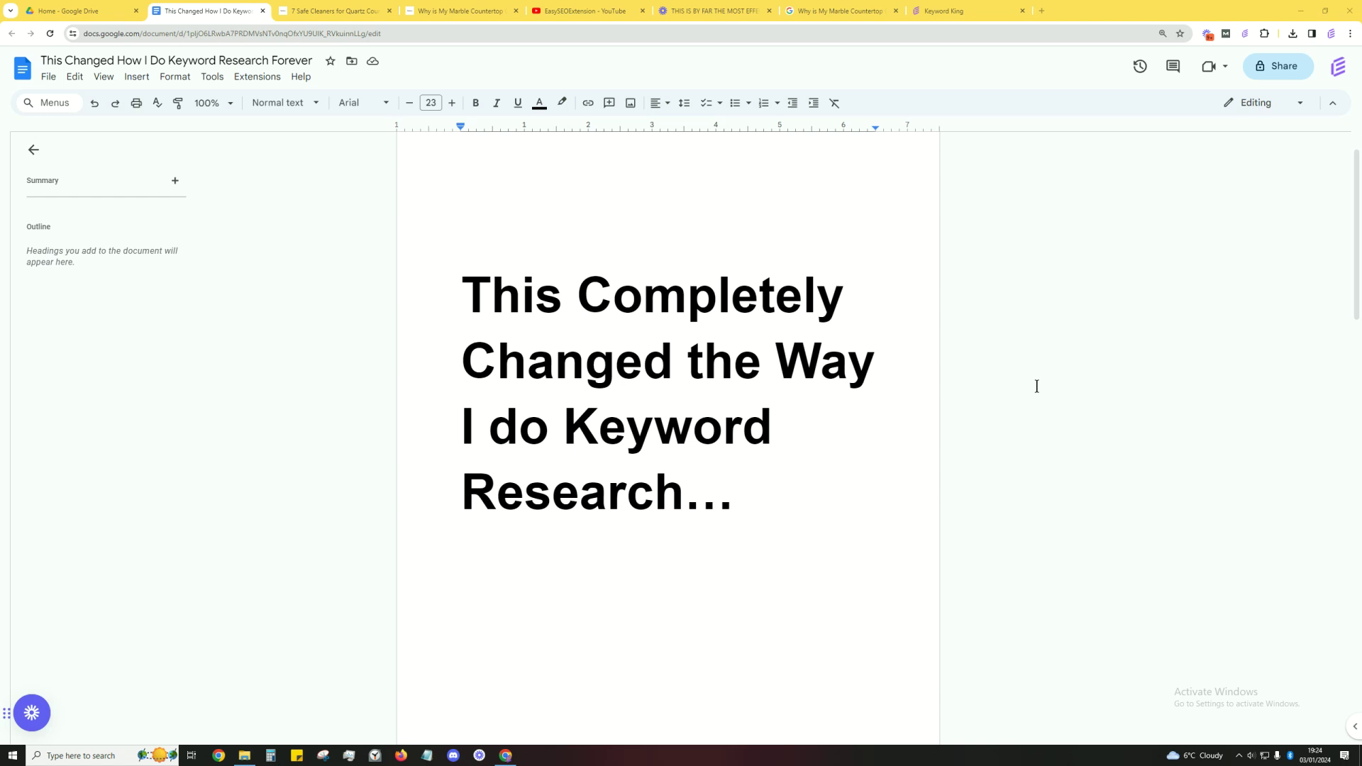
- Read down the Docs notes to the GROUPING KEYWORDS heading, then switch to the quartz cleaners article
left_click(647, 481)
scroll(653, 511, "down", 8)
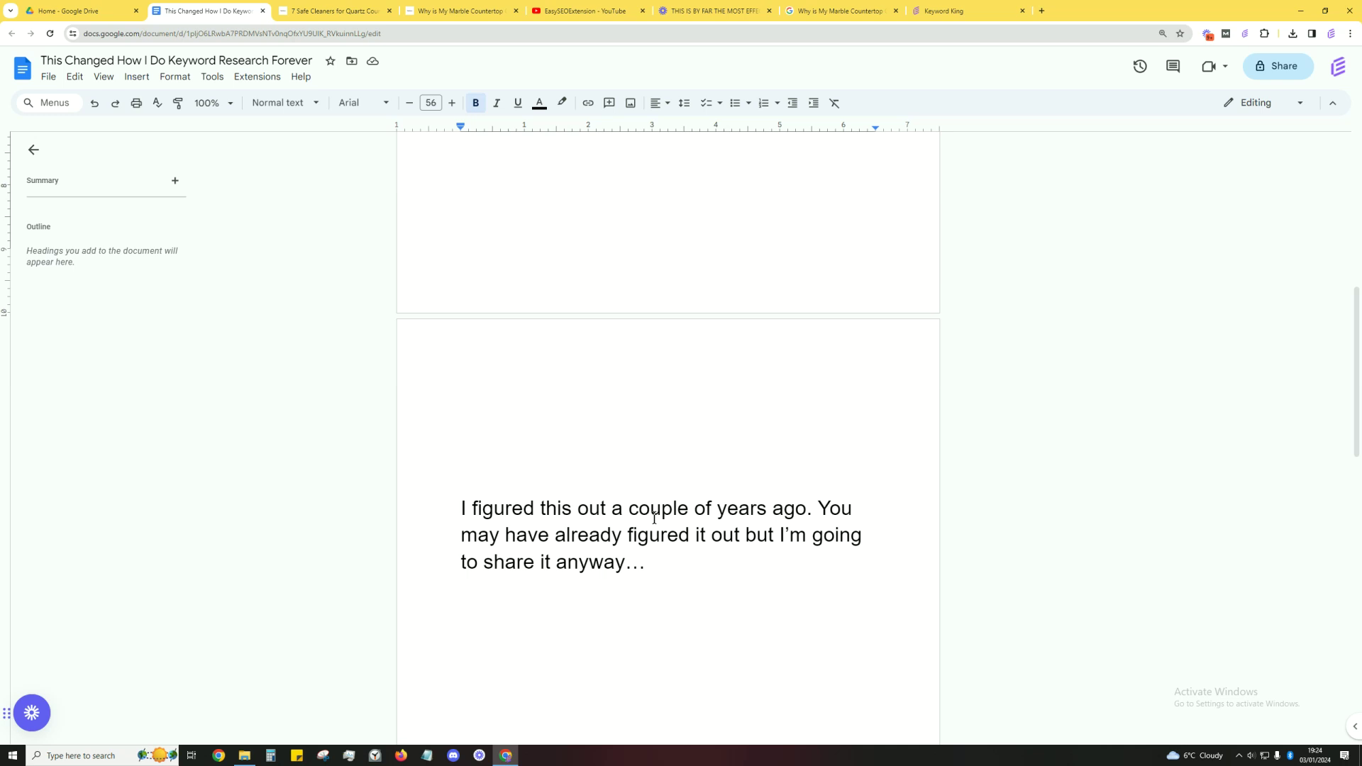
scroll(659, 519, "down", 13)
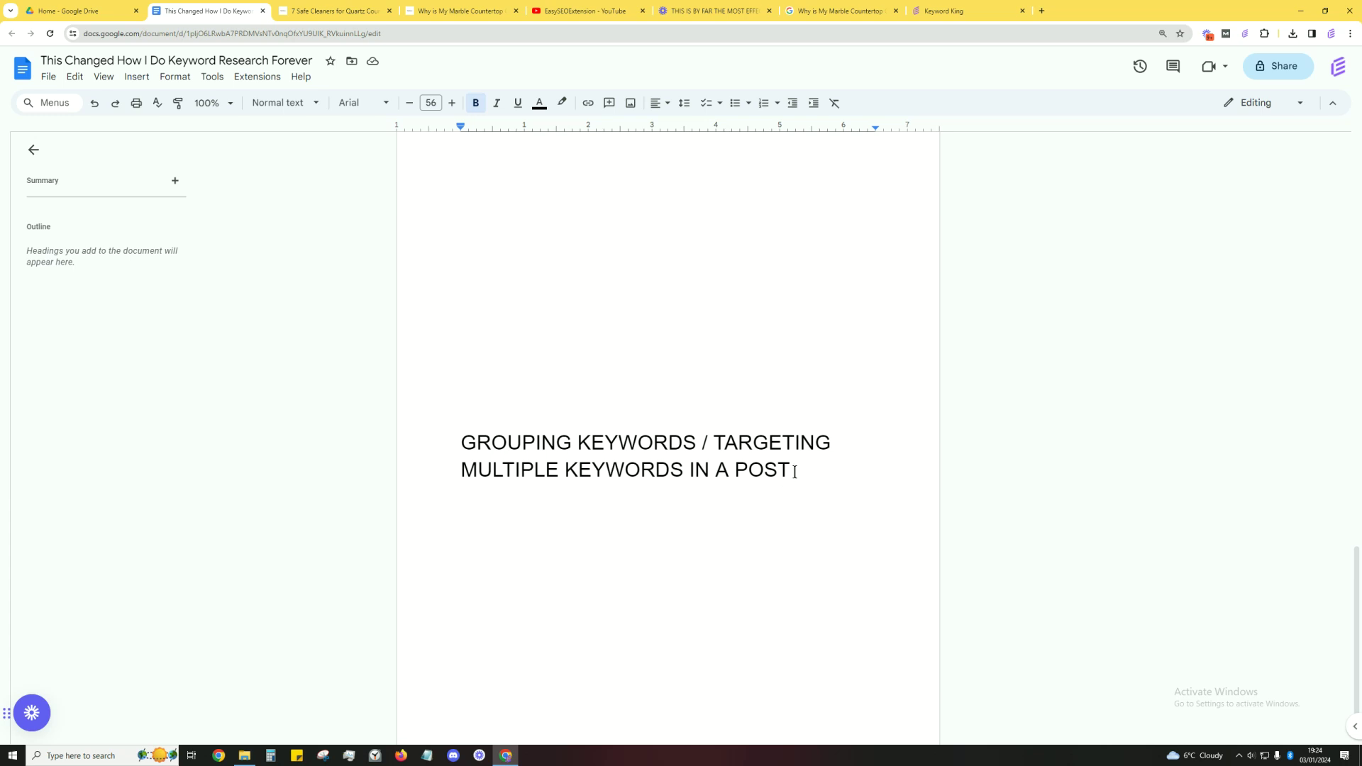
key("ctrl+Tab")
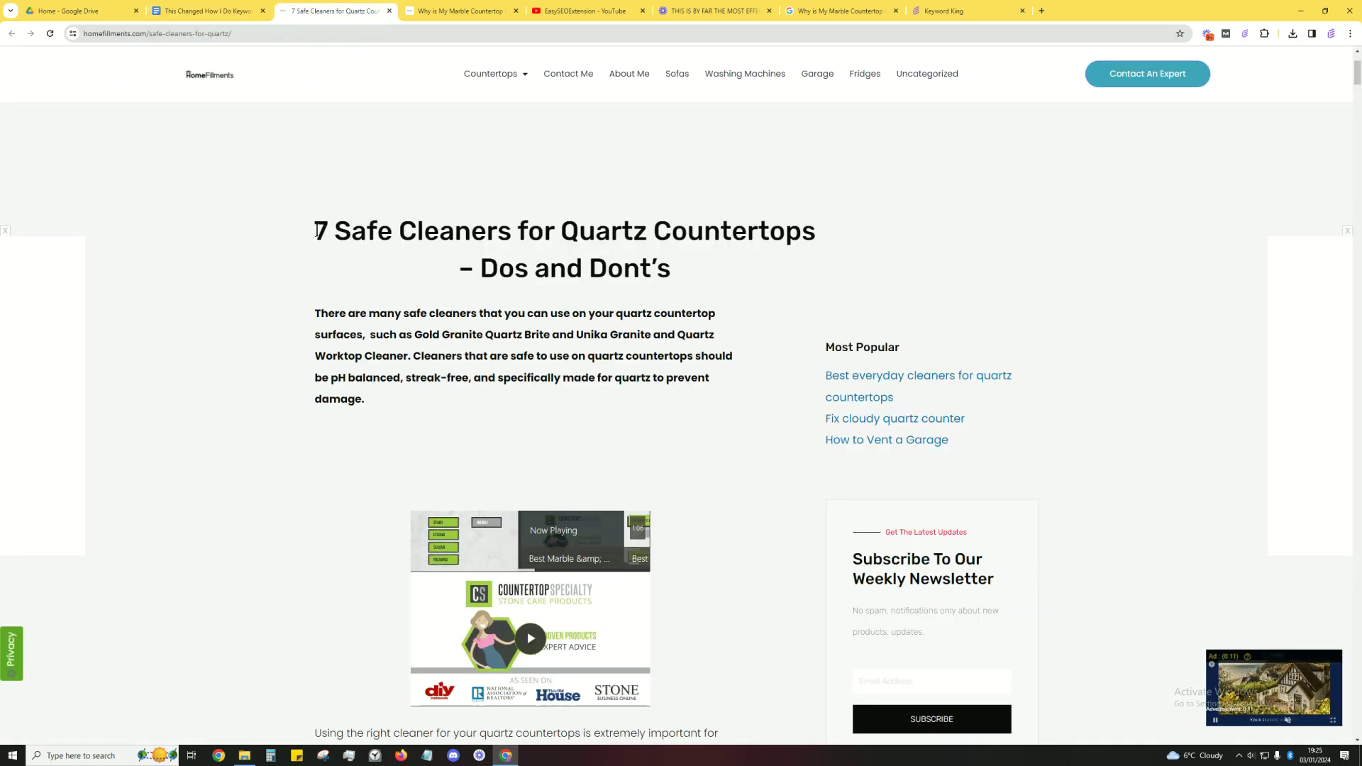
- Select the '1. Clorox wipes' heading in the HomeFillments article, then go to the Google results tab
scroll(497, 340, "down", 17)
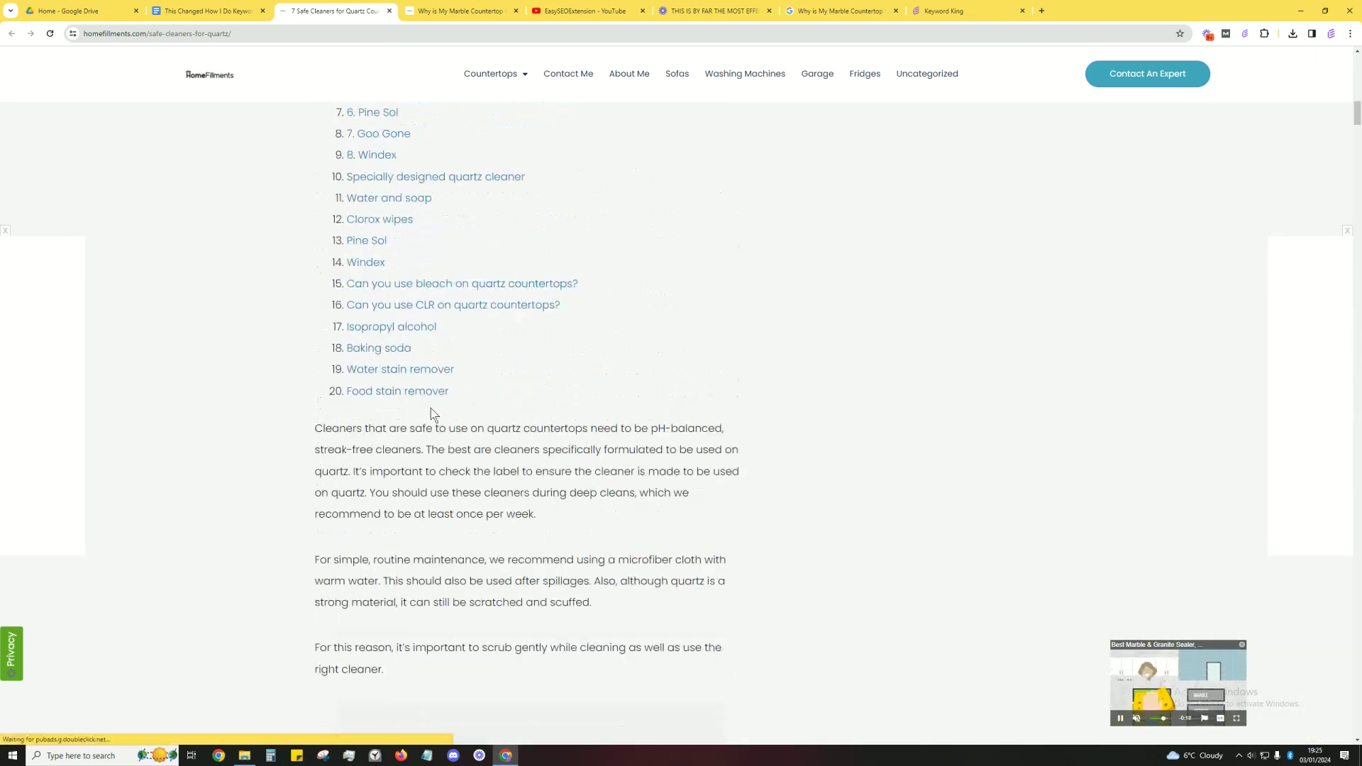
scroll(420, 411, "down", 9)
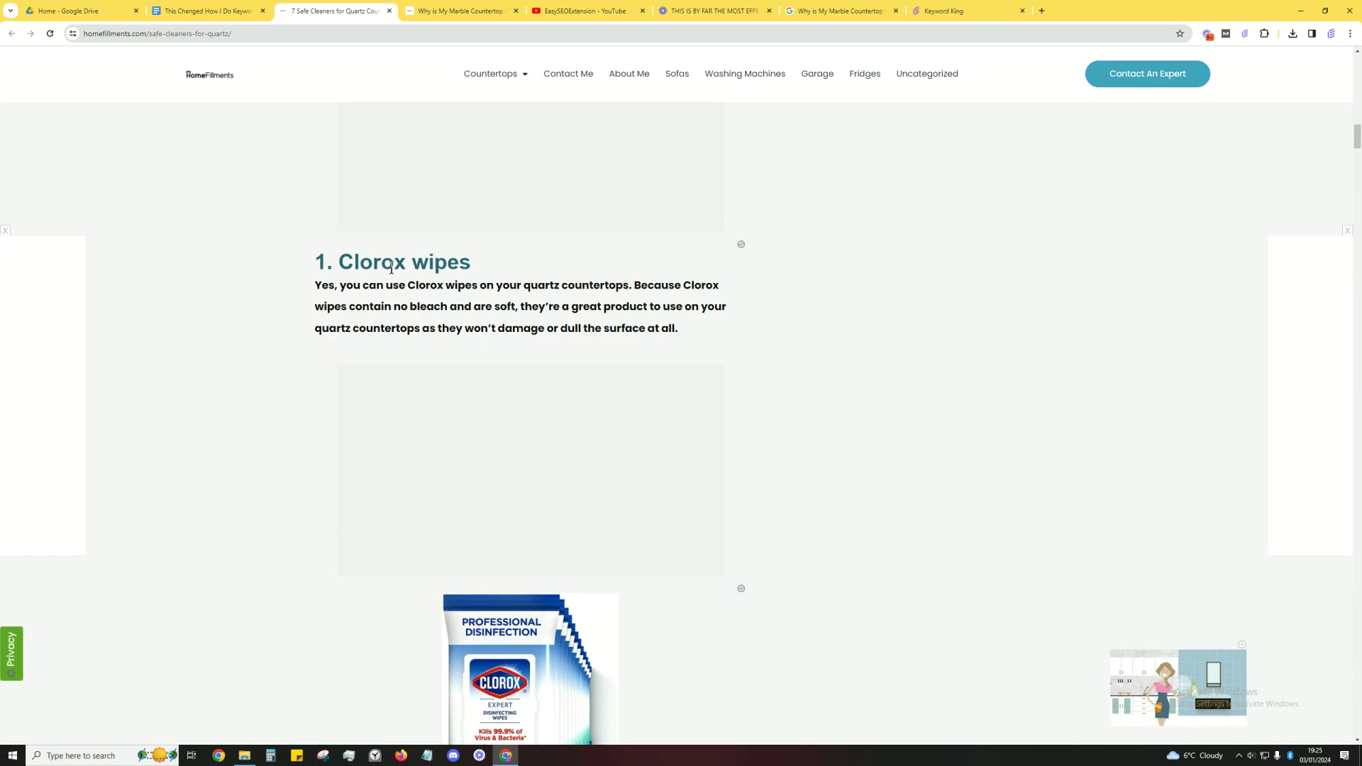
triple_click(391, 268)
scroll(437, 326, "down", 7)
scroll(436, 326, "down", 15)
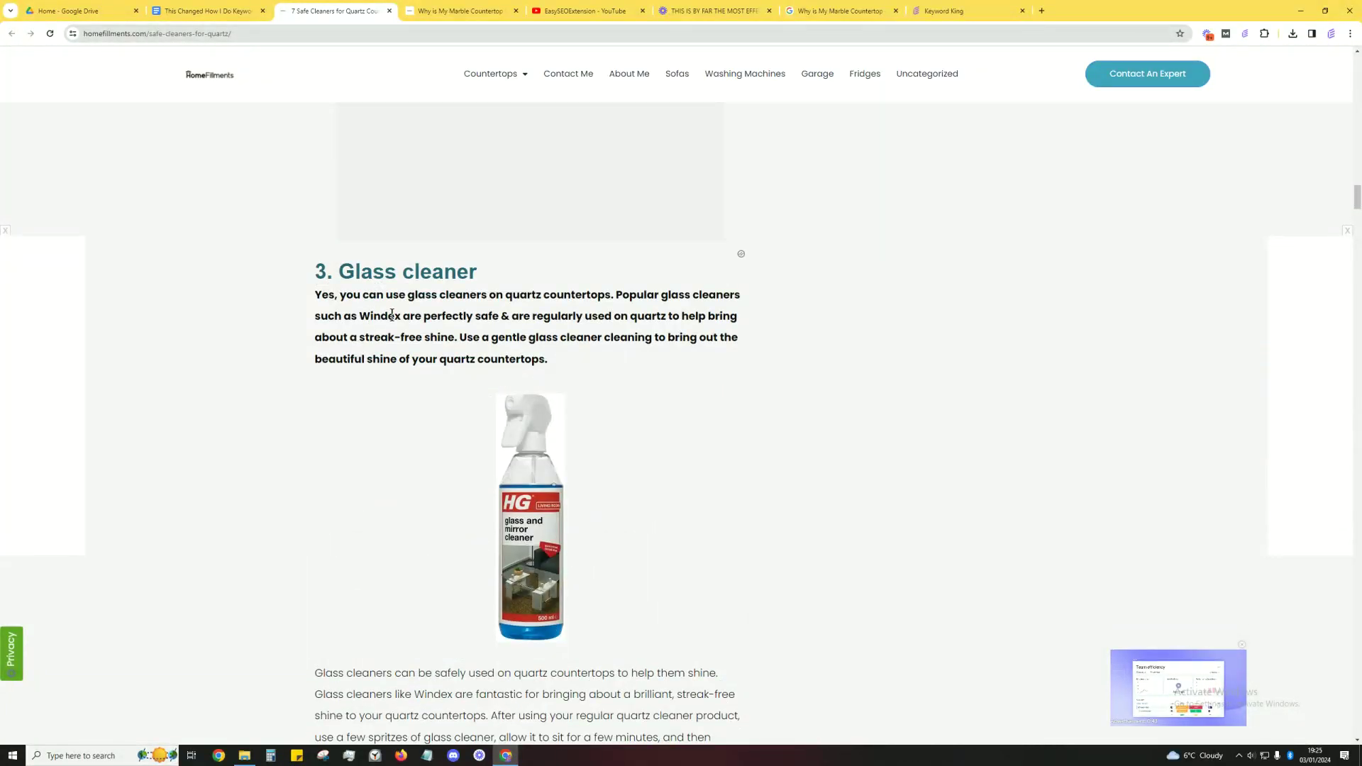
scroll(393, 316, "up", 16)
scroll(394, 328, "up", 6)
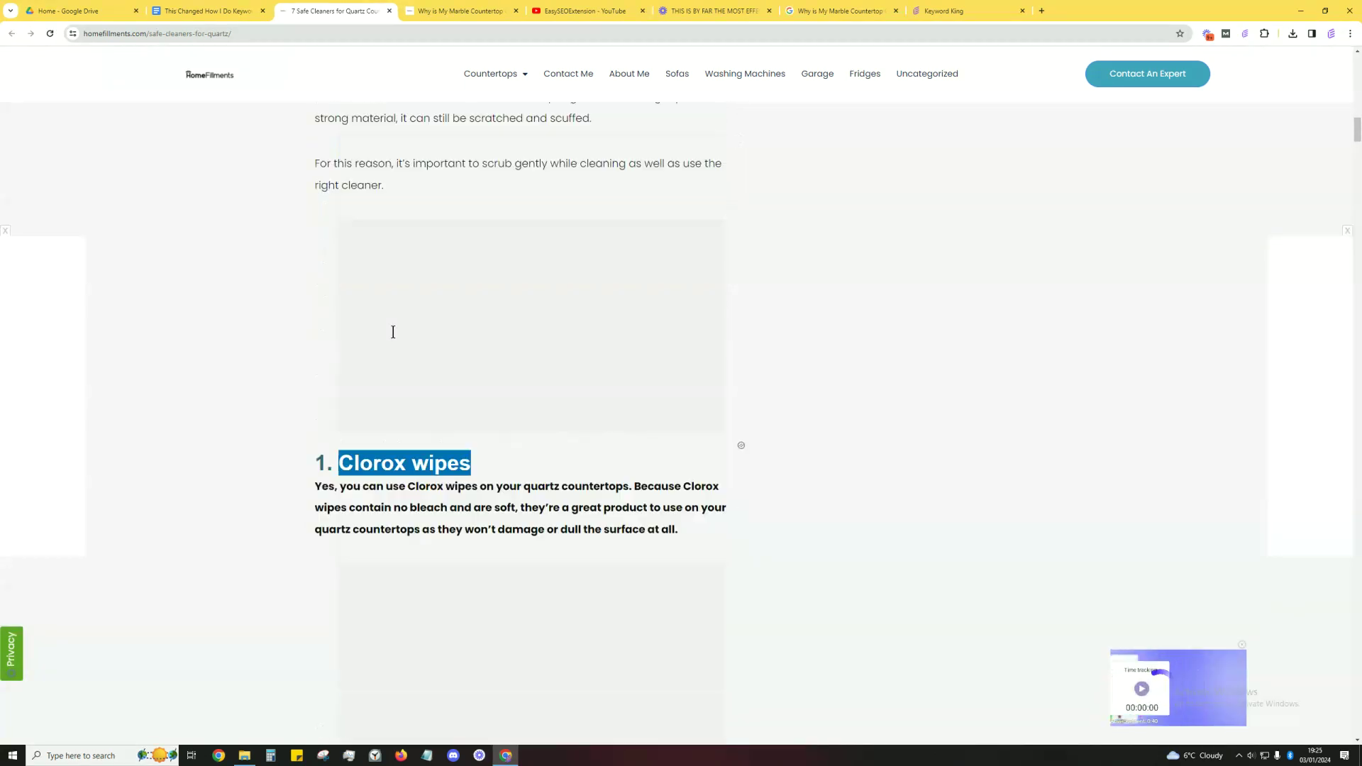
triple_click(393, 469)
key("ctrl+c")
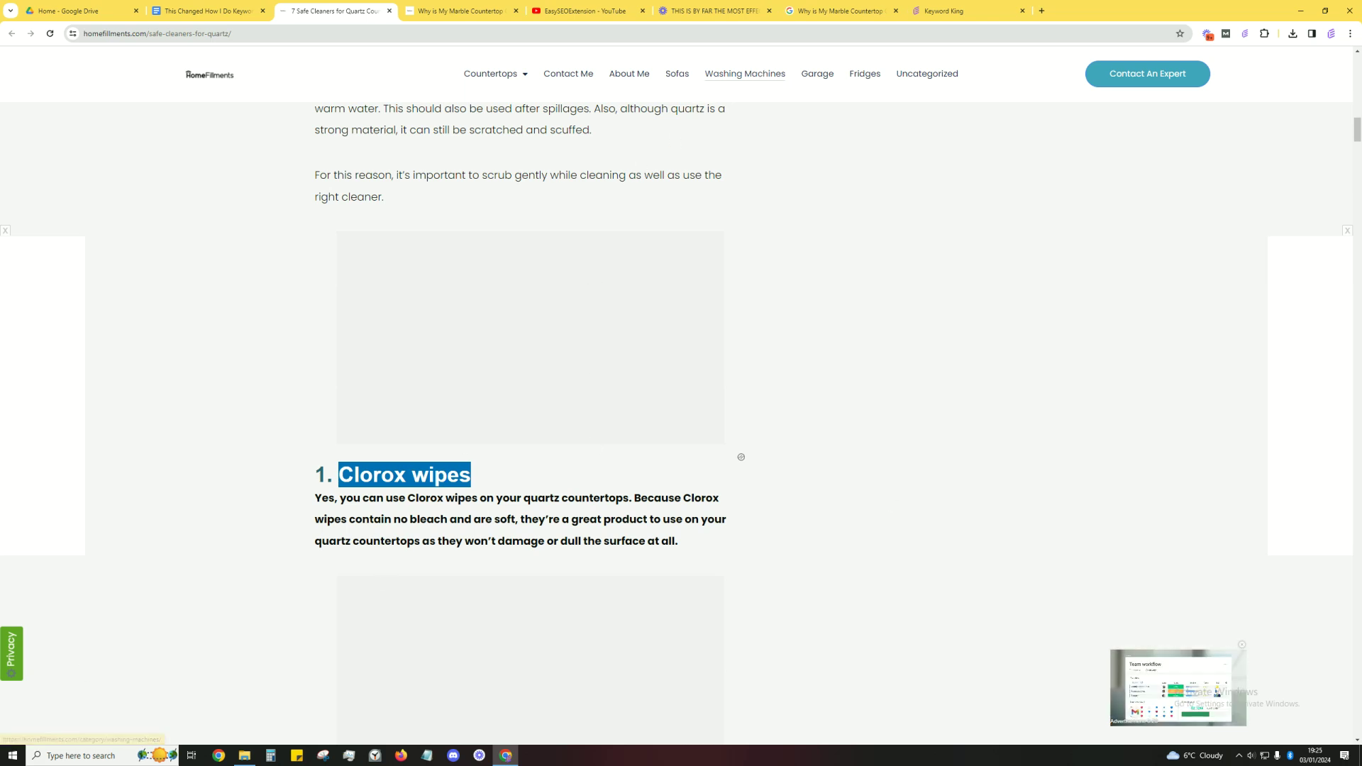
left_click(840, 10)
- Search Google for 'clorox wipes', extend it with 'are safe' and pick the quartz countertops suggestion
left_click(708, 37)
key("ctrl+v")
key("Return")
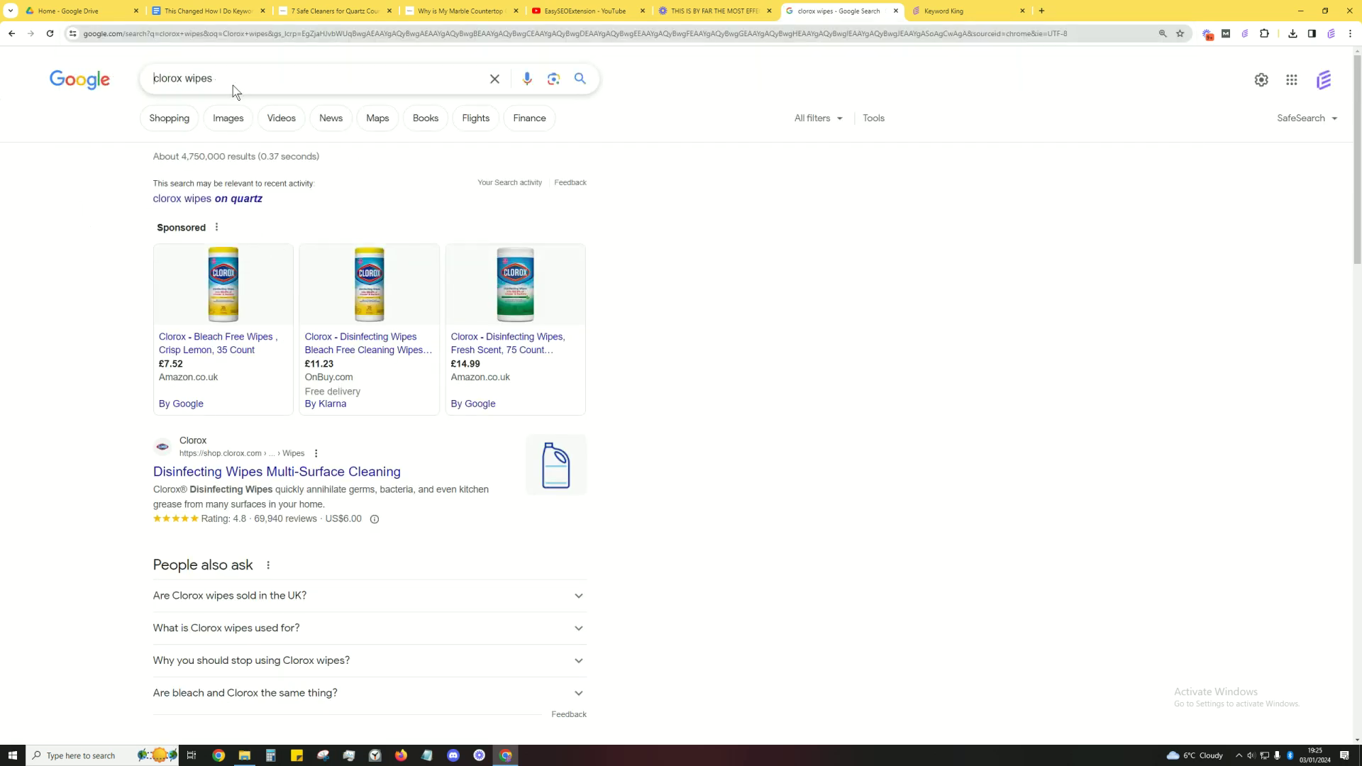
type("are")
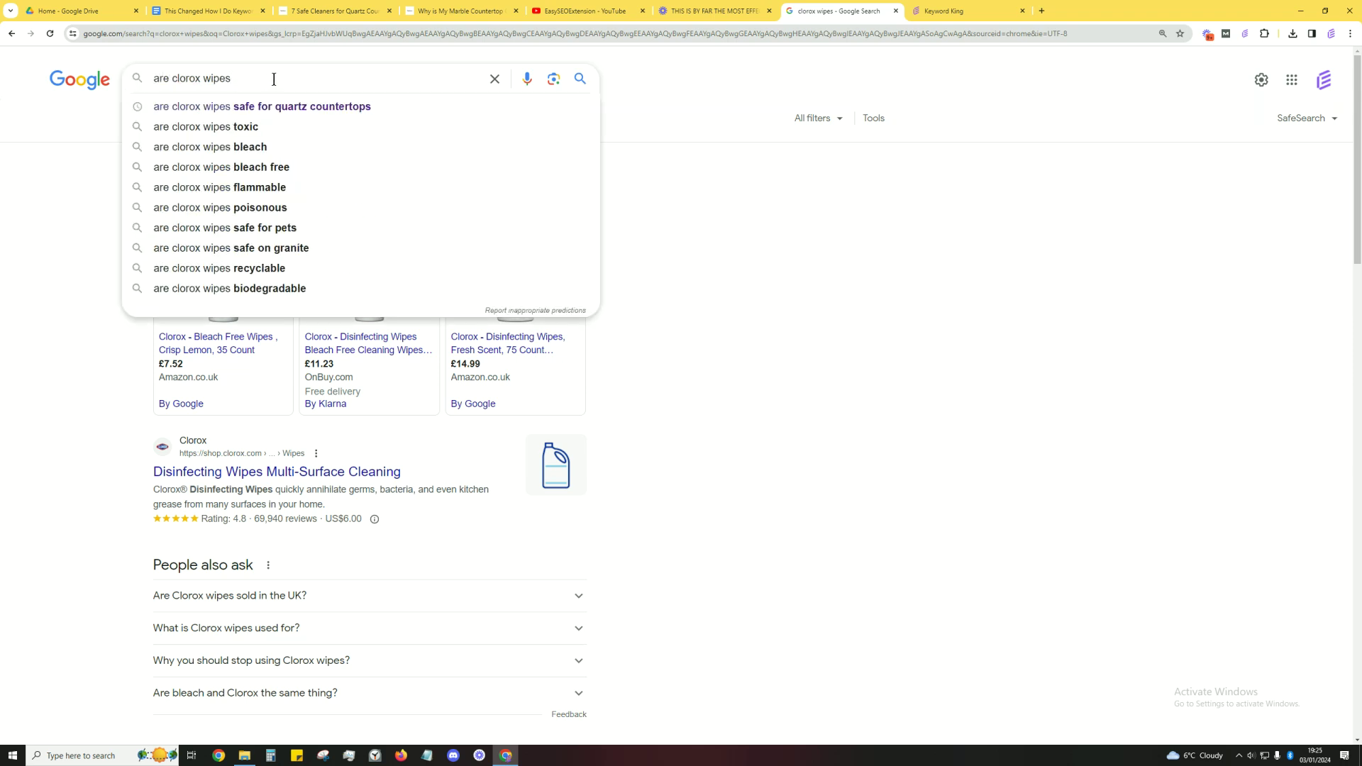
type("  safe")
key("Down")
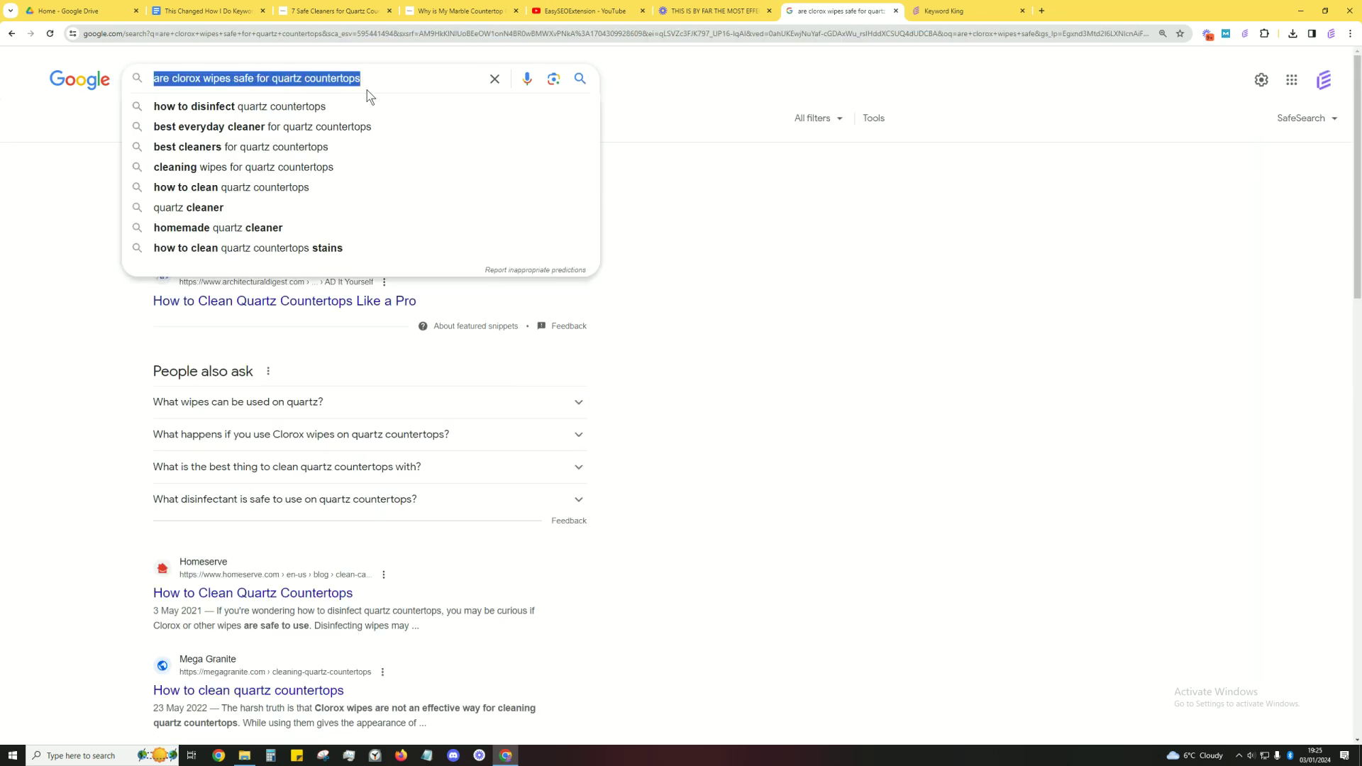
- Replace 'clorox wipes are' with 'is' and select the query 'is safe for quartz countertops'
key("ctrl+3")
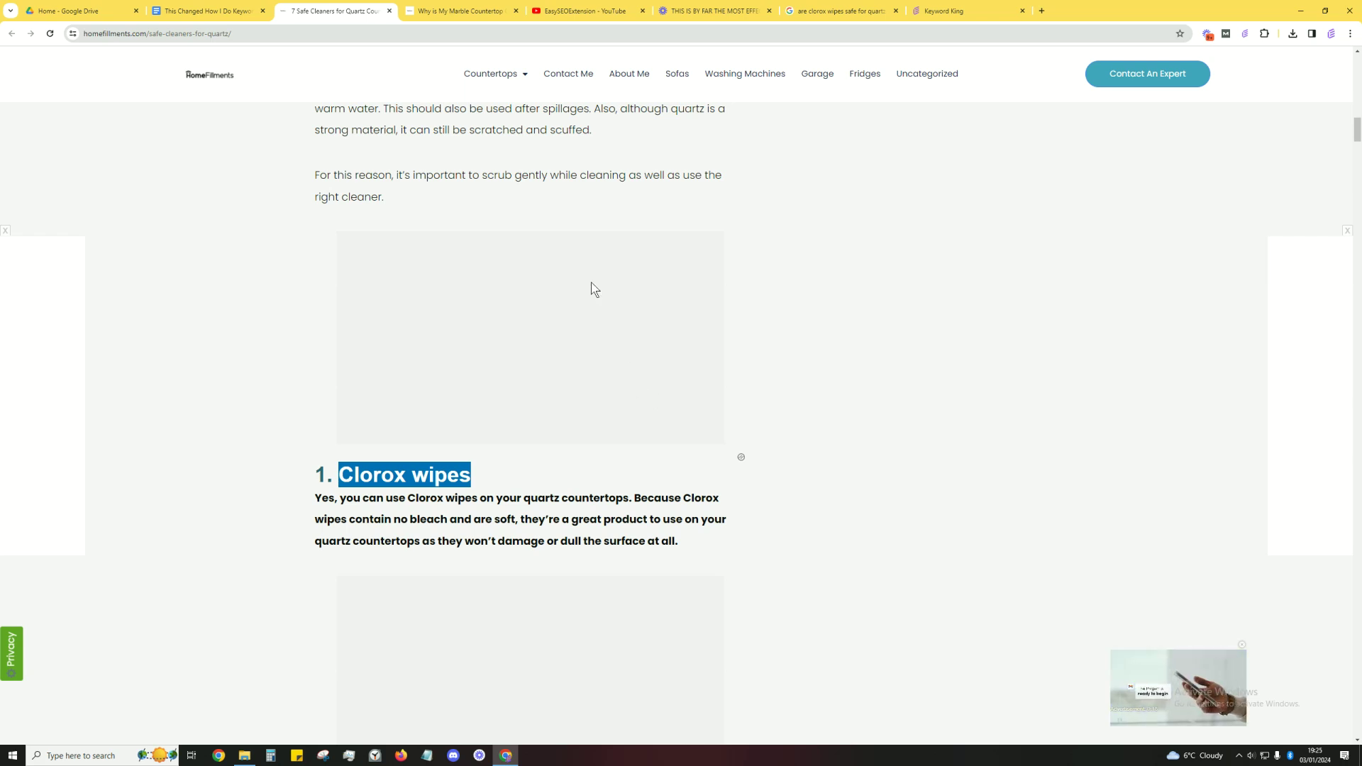
mouse_move(511, 79)
key("ctrl+7")
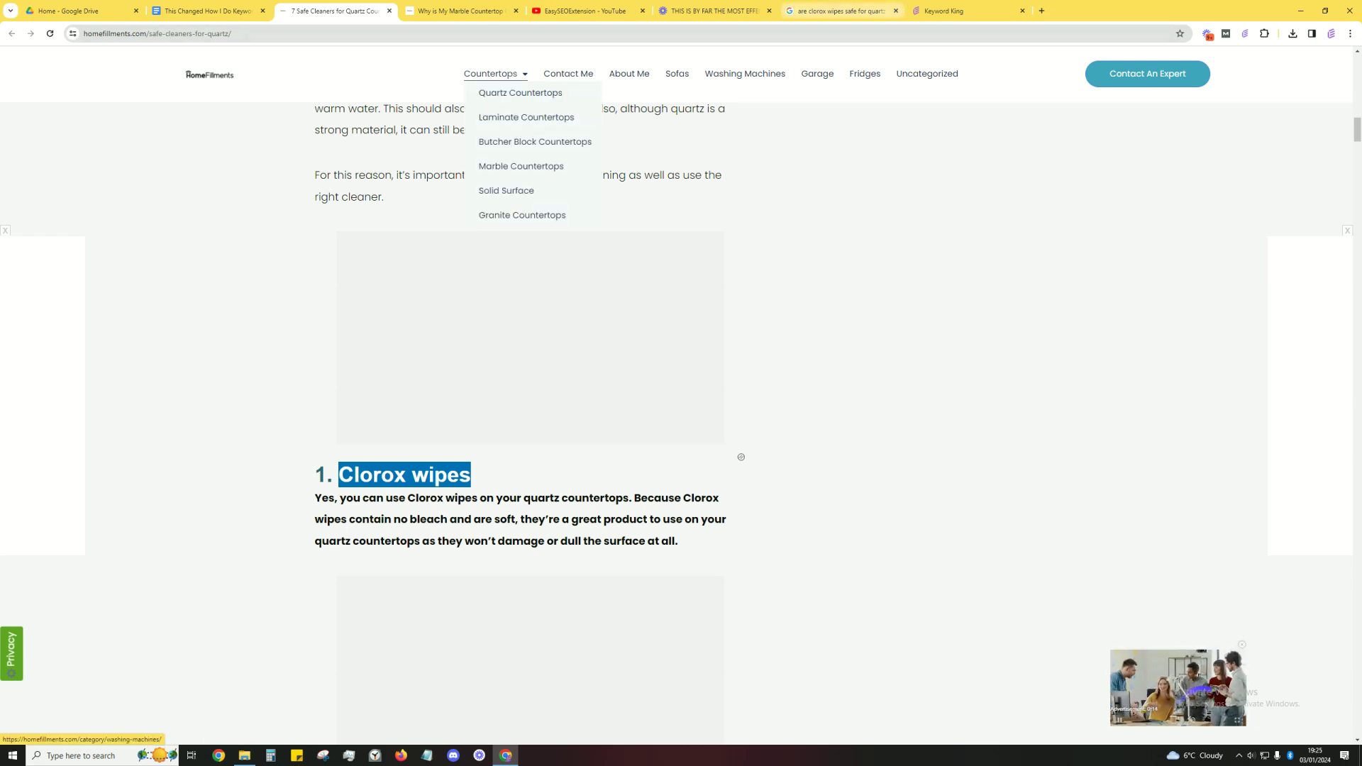
left_click_drag(172, 78, 206, 78)
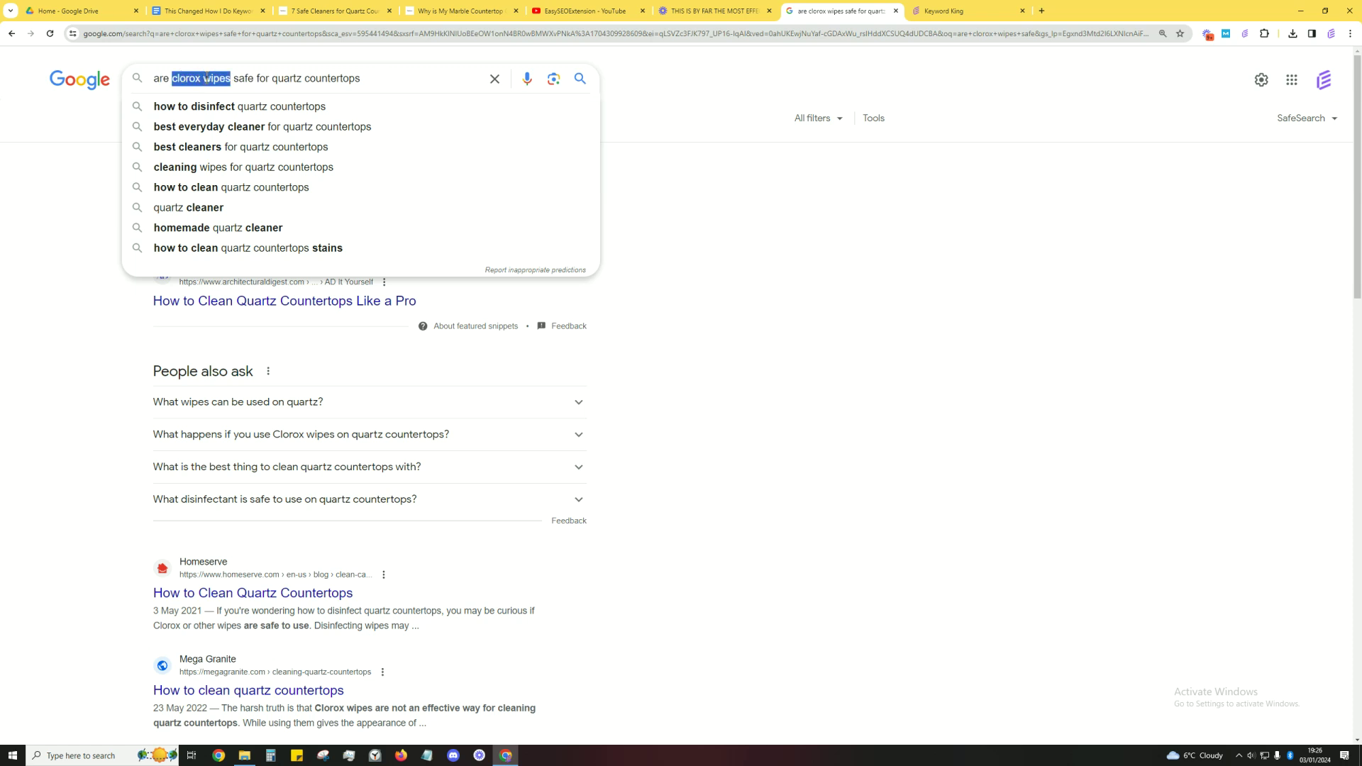
key("BackSpace")
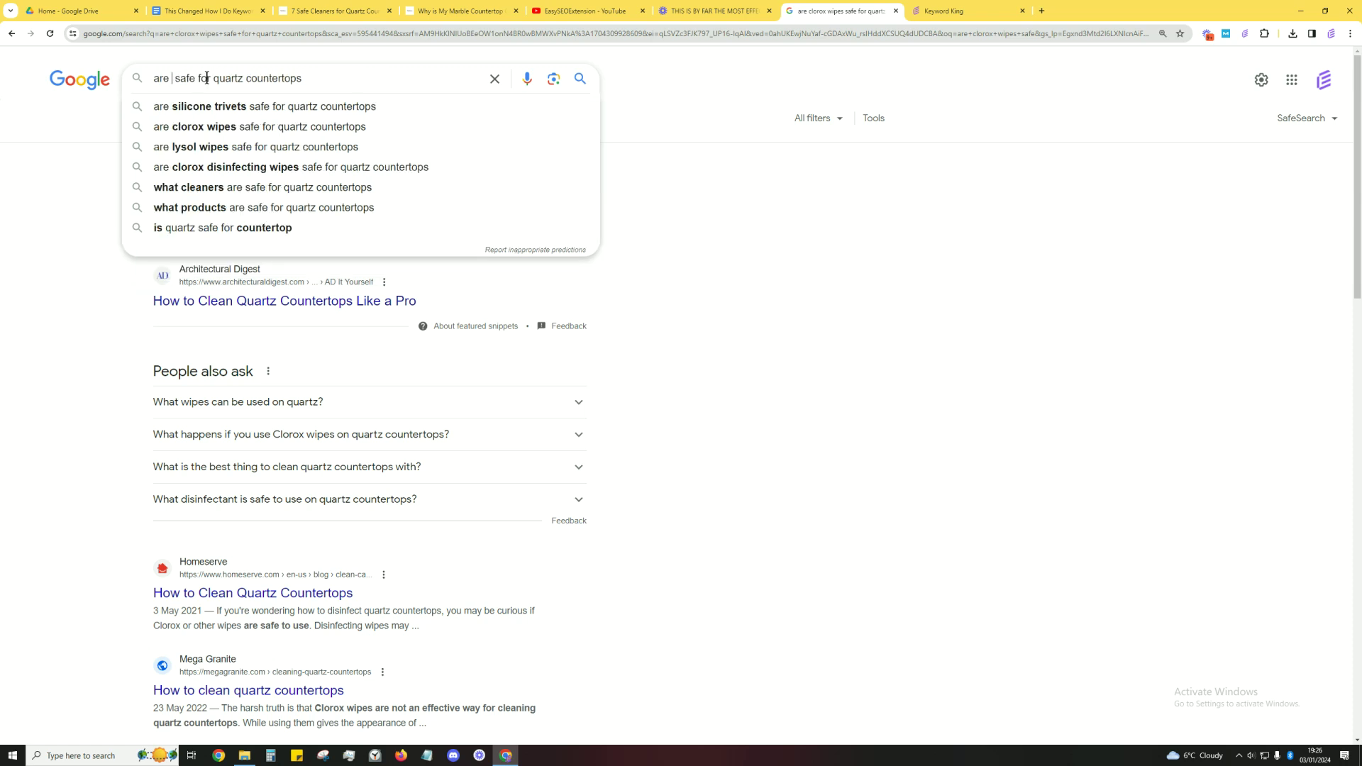
key("BackSpace")
key("BackSpace")
key("BackSpace")
key("BackSpace")
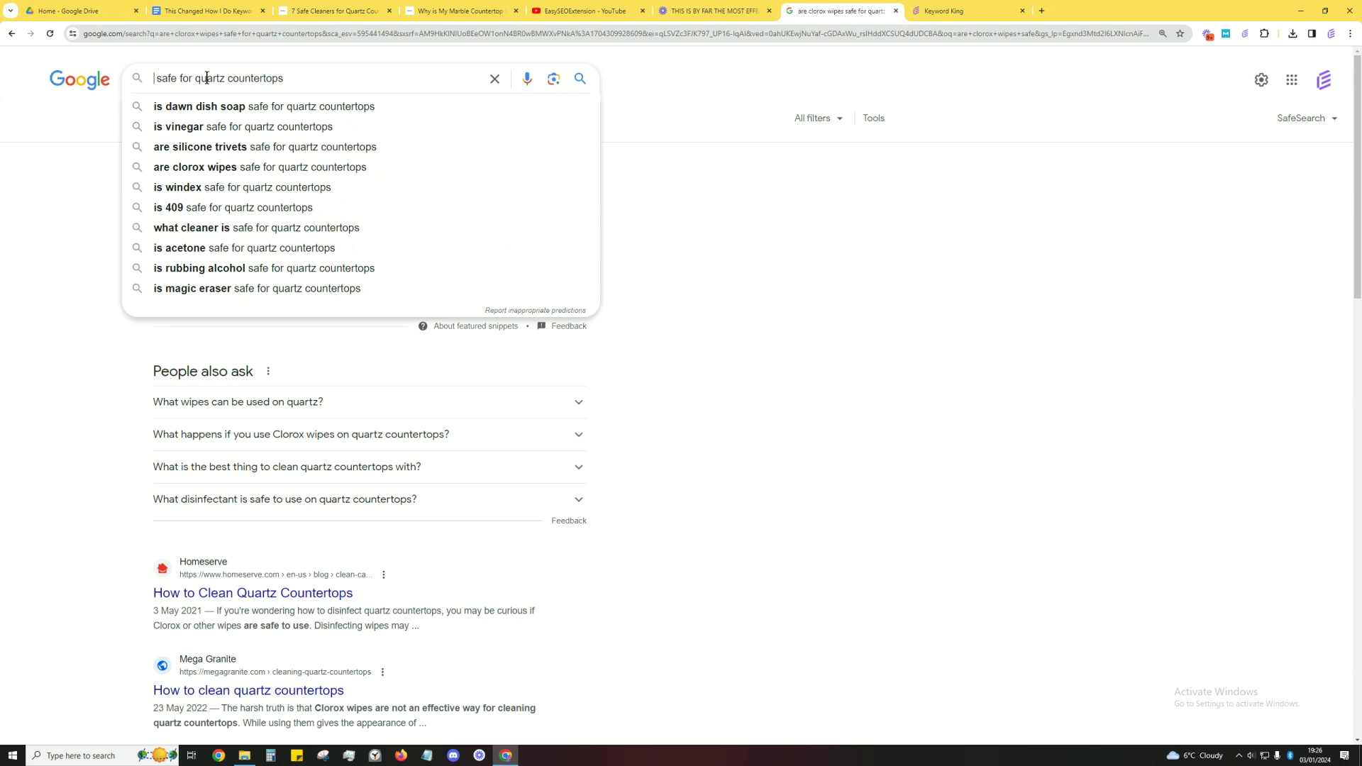
type("is")
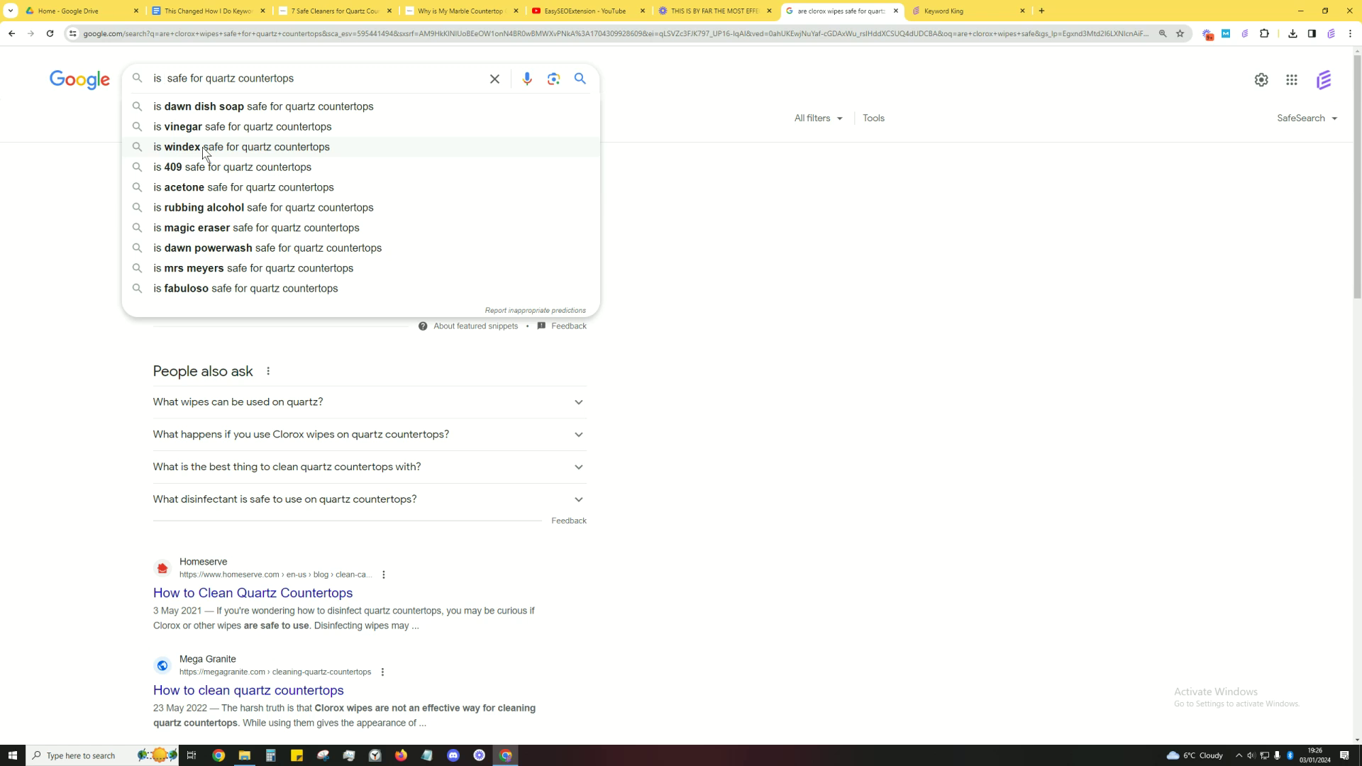
triple_click(165, 80)
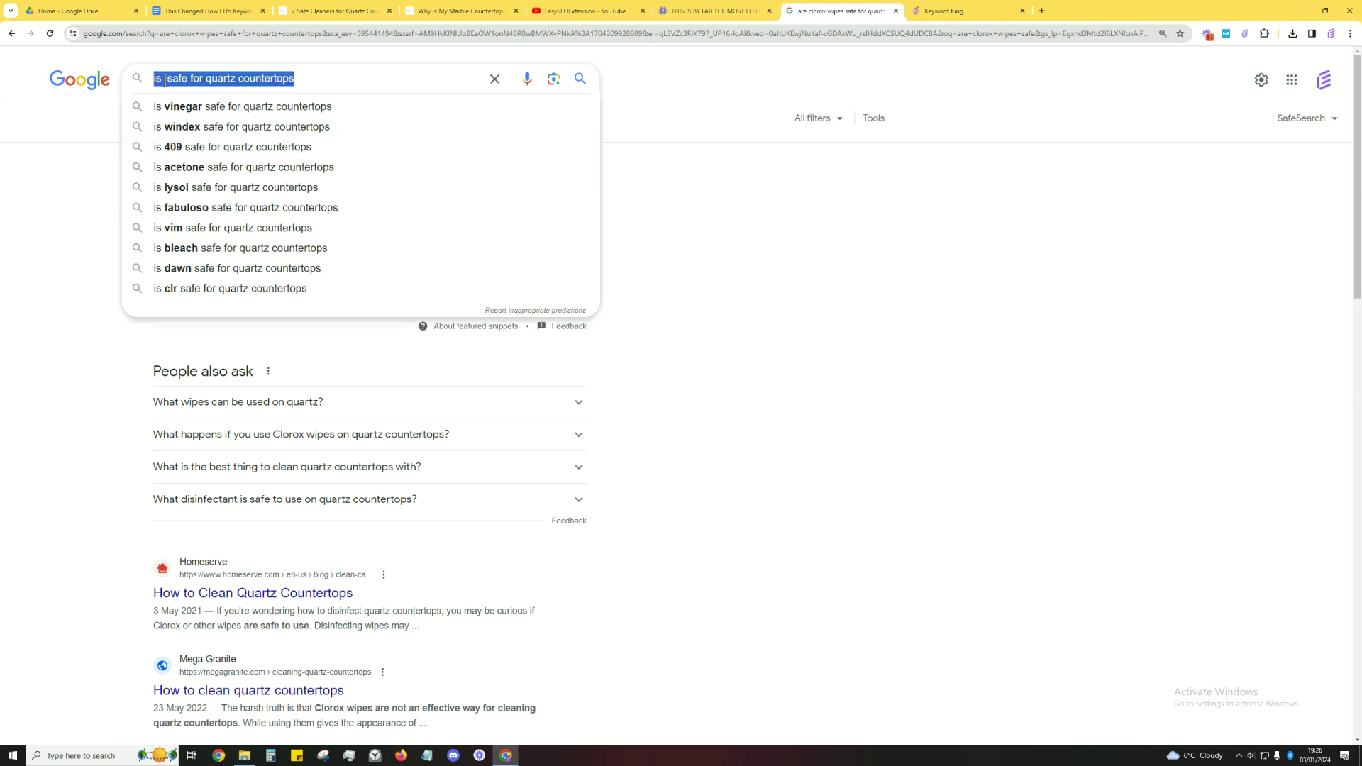
- Close the old tab, launch the full Keyword King tool from Easy SEO, and zoom the page in twice
left_click(1022, 11)
left_click(1245, 33)
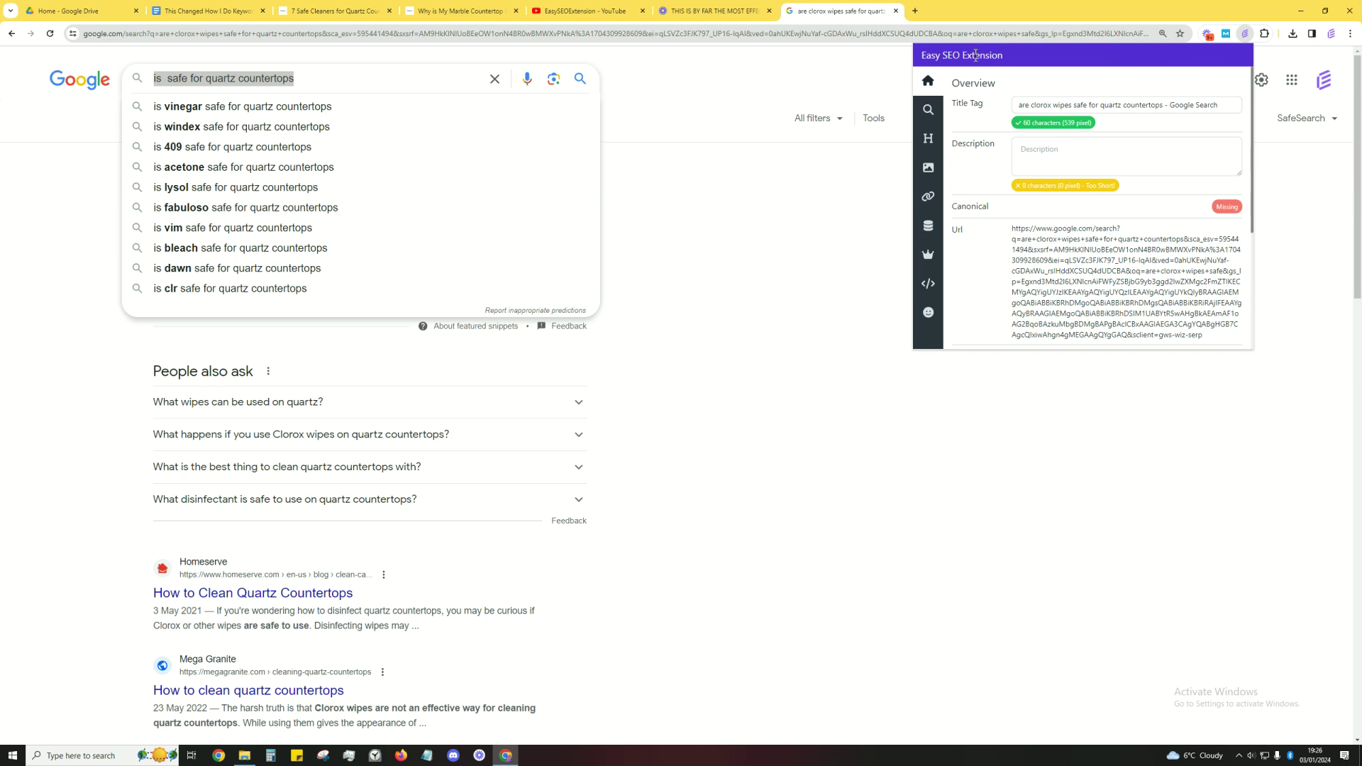
left_click(917, 254)
left_click(1012, 175)
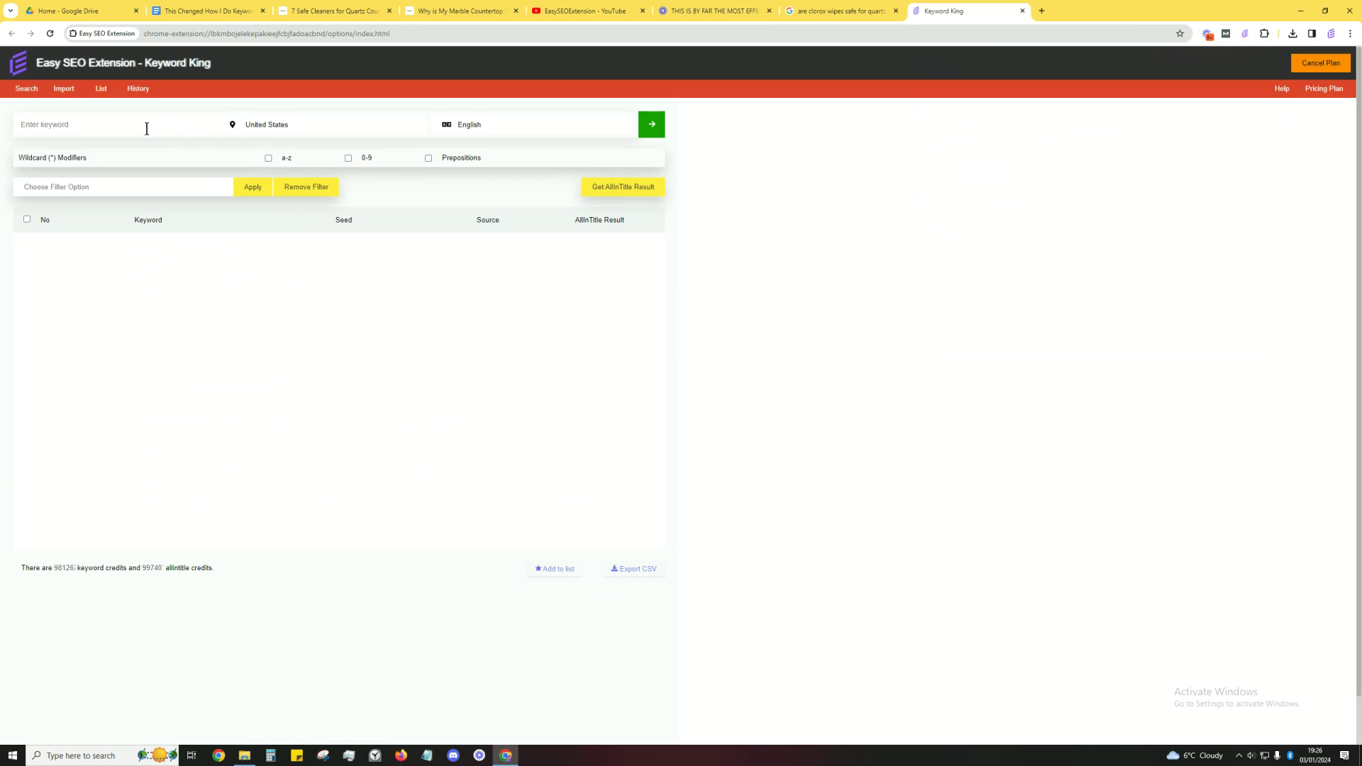
left_click(147, 128)
left_click(1350, 34)
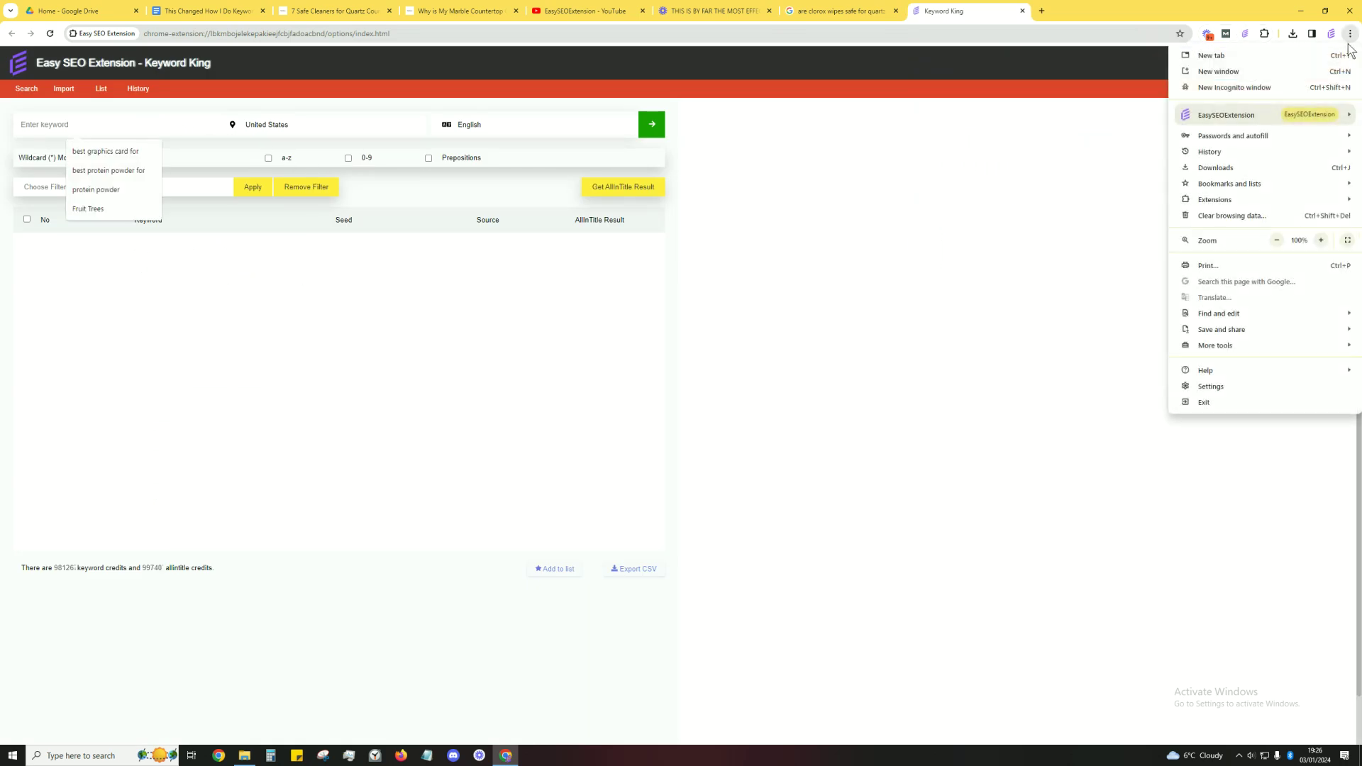
left_click(1321, 240)
left_click(1321, 240)
left_click(1320, 240)
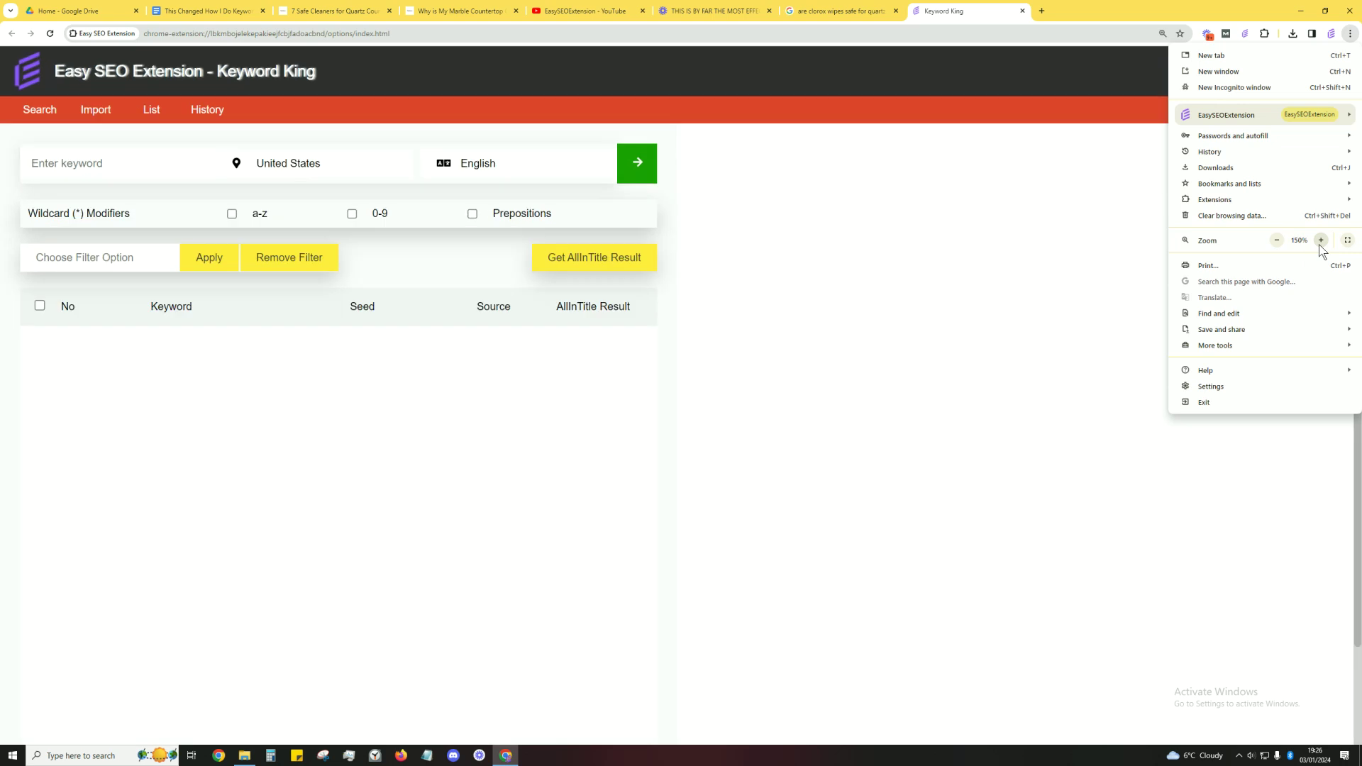
left_click(1320, 240)
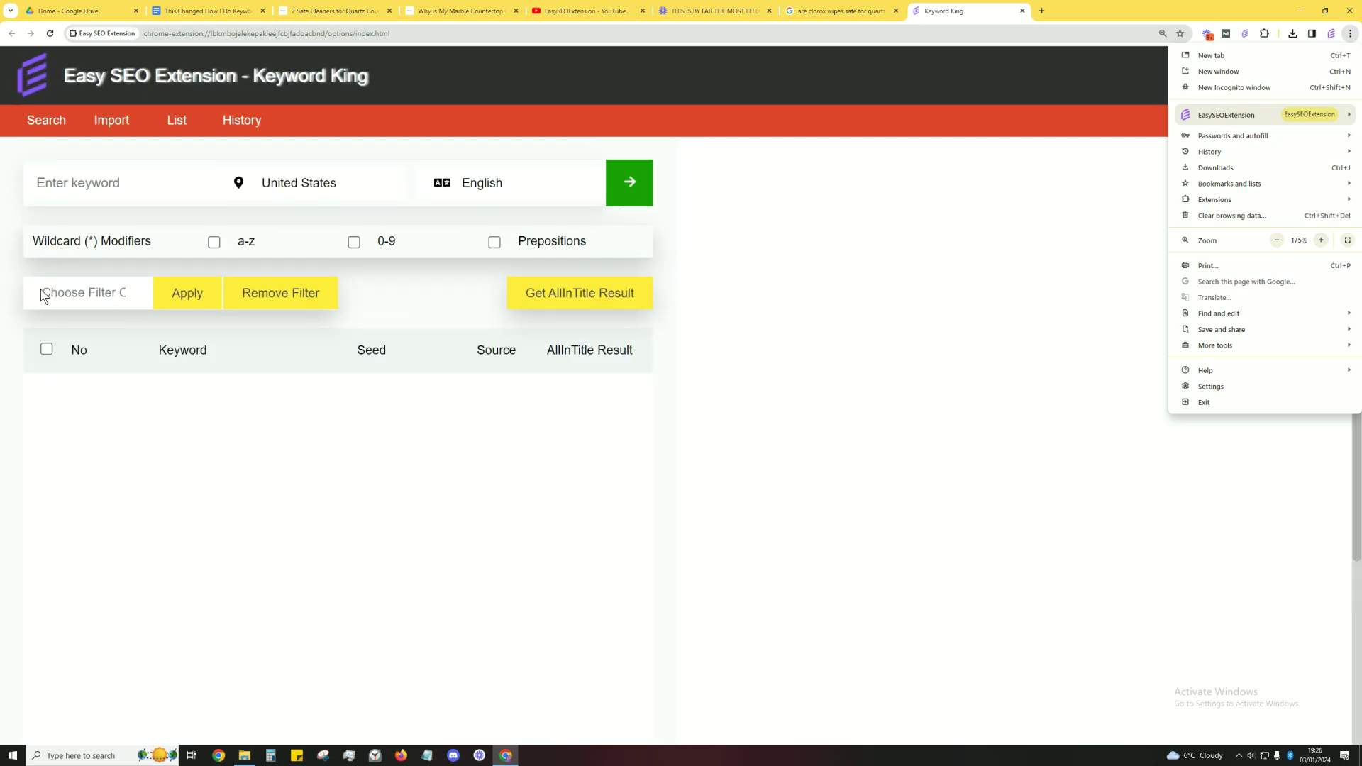
- Paste the query as the keyword and insert '*' after 'is' for 'is * safe for quartz countertops'
left_click(131, 186)
type("are clorox wipes safe for quartz countertops")
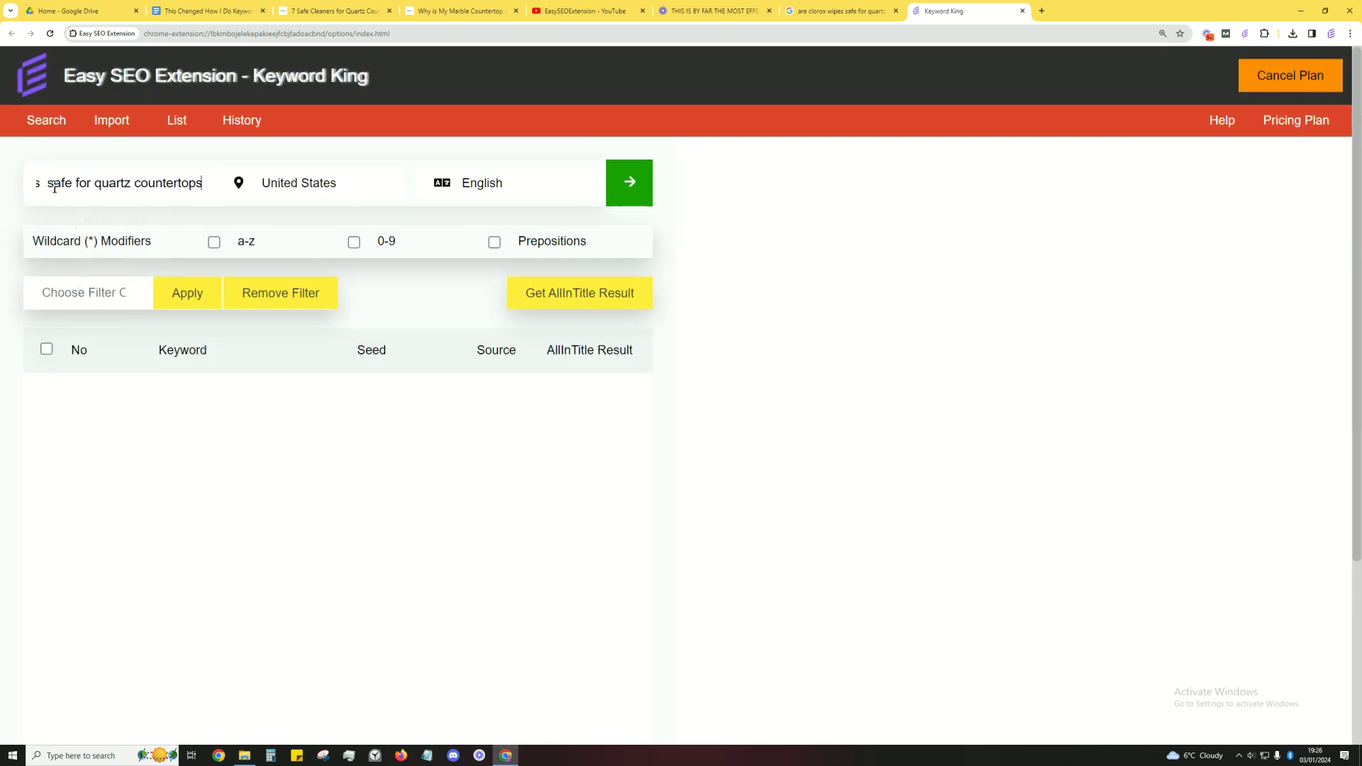
left_click_drag(54, 188, 9, 182)
left_click(51, 172)
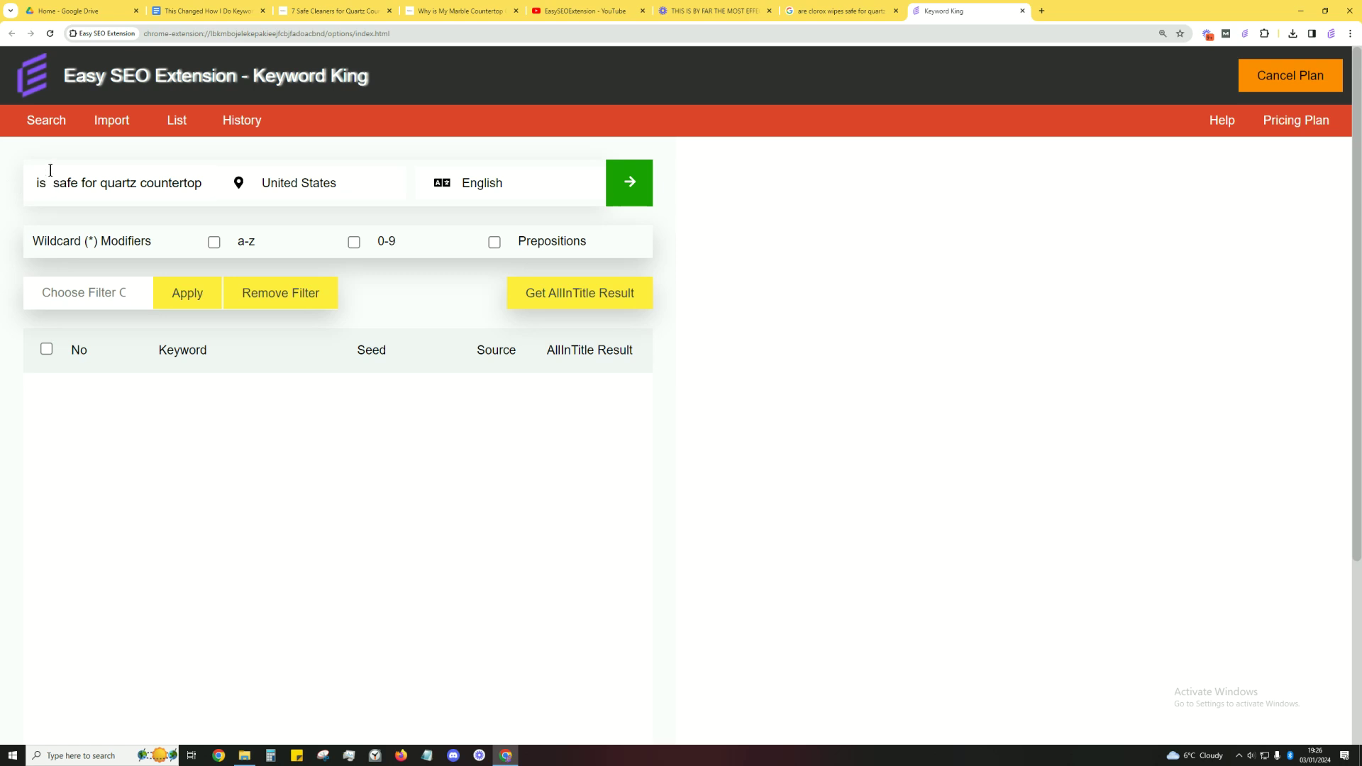
type("*")
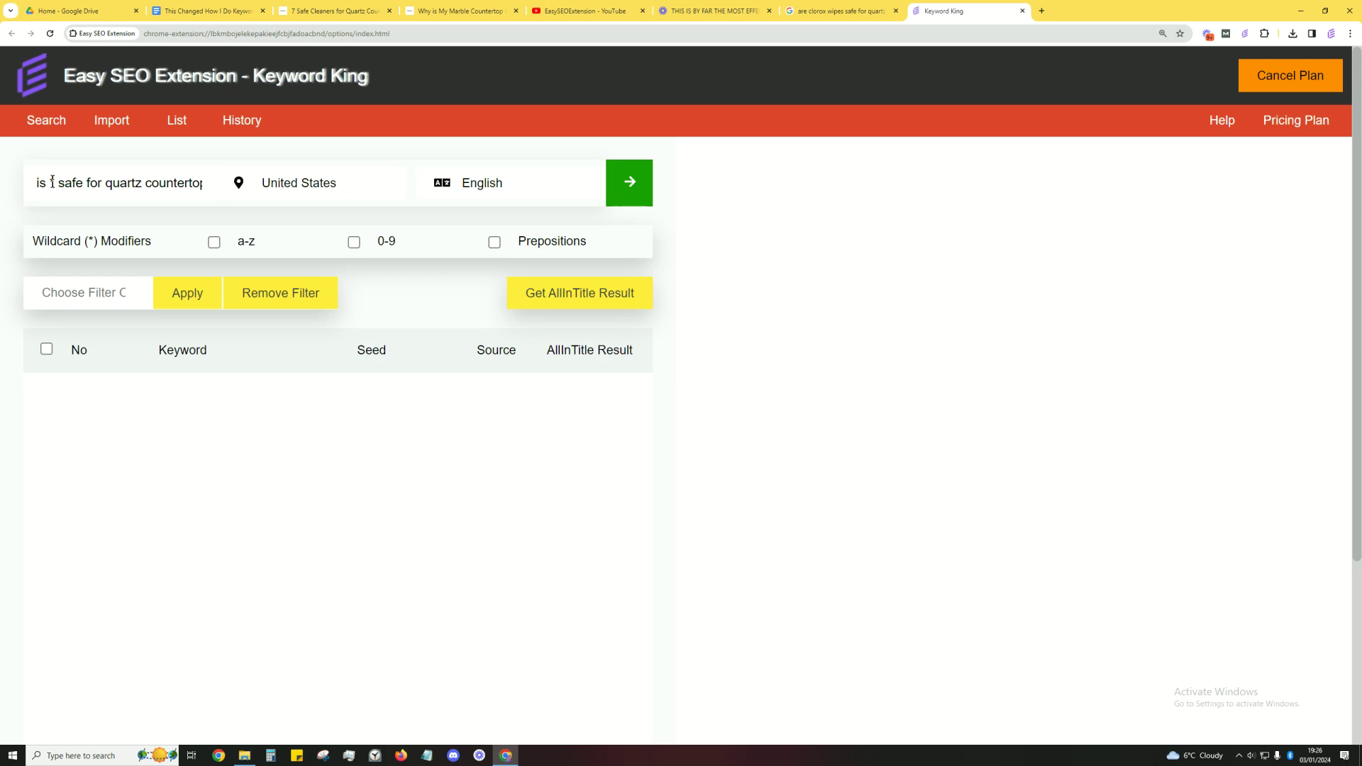
left_click_drag(57, 183, 212, 186)
- Turn on the a-z wildcard modifier and run the Keyword King search
left_click(28, 186)
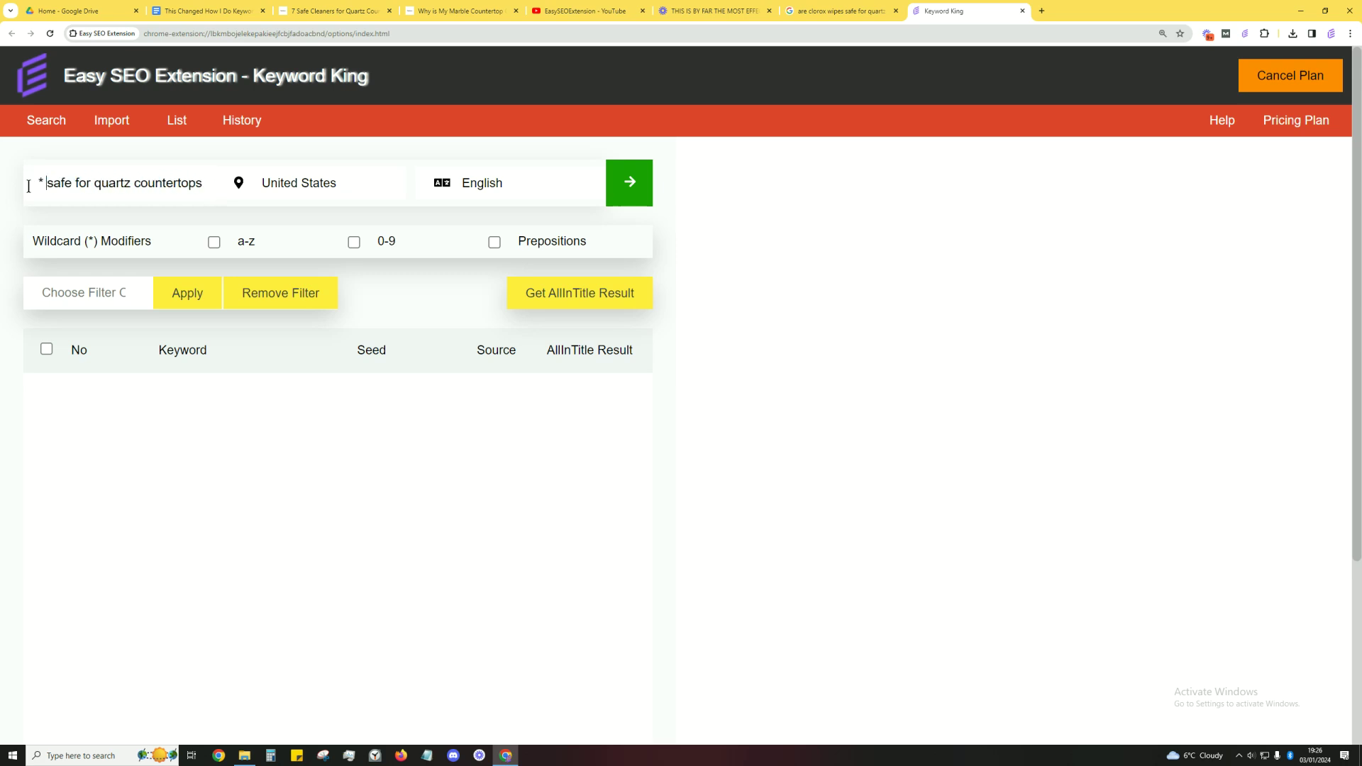
left_click(213, 242)
left_click(629, 187)
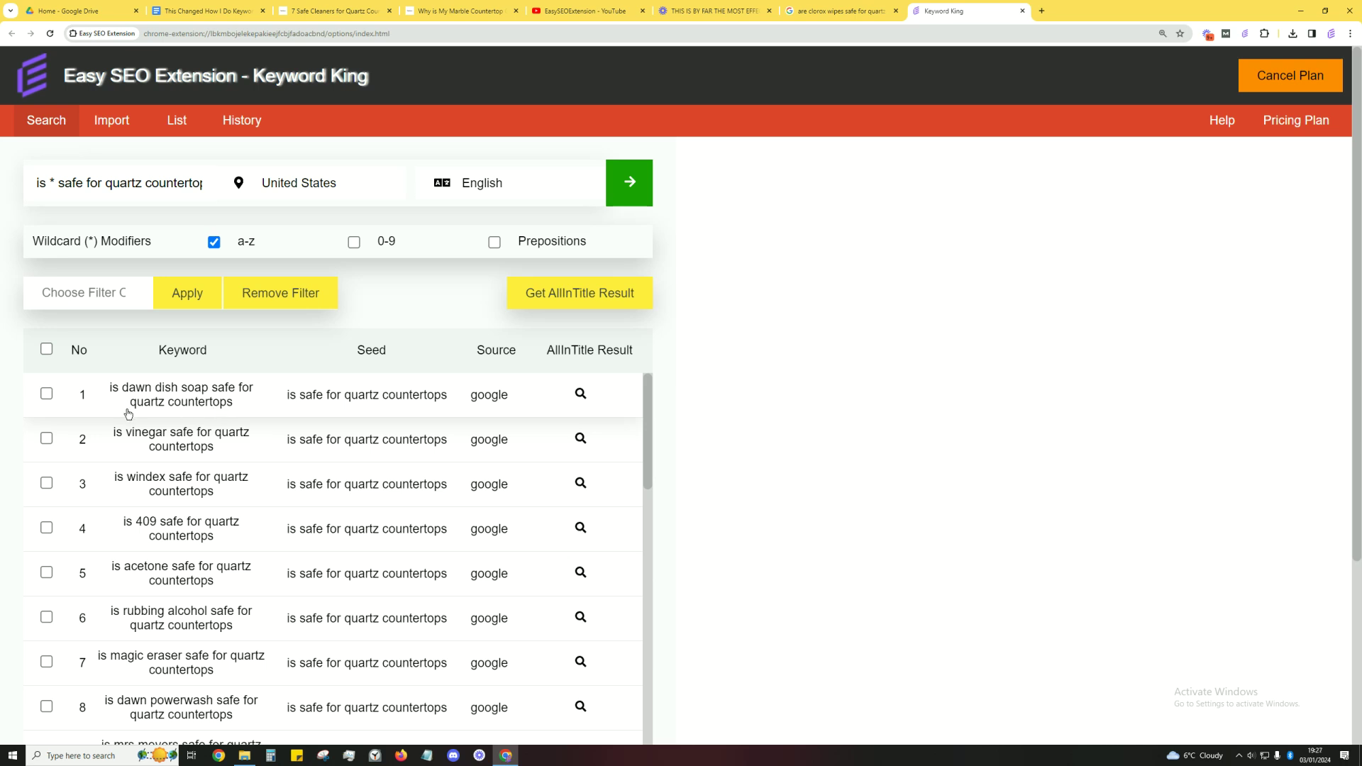
- Look through the wildcard results table, then return to the 7 Safe Cleaners article
scroll(127, 408, "down", 6)
scroll(127, 414, "down", 7)
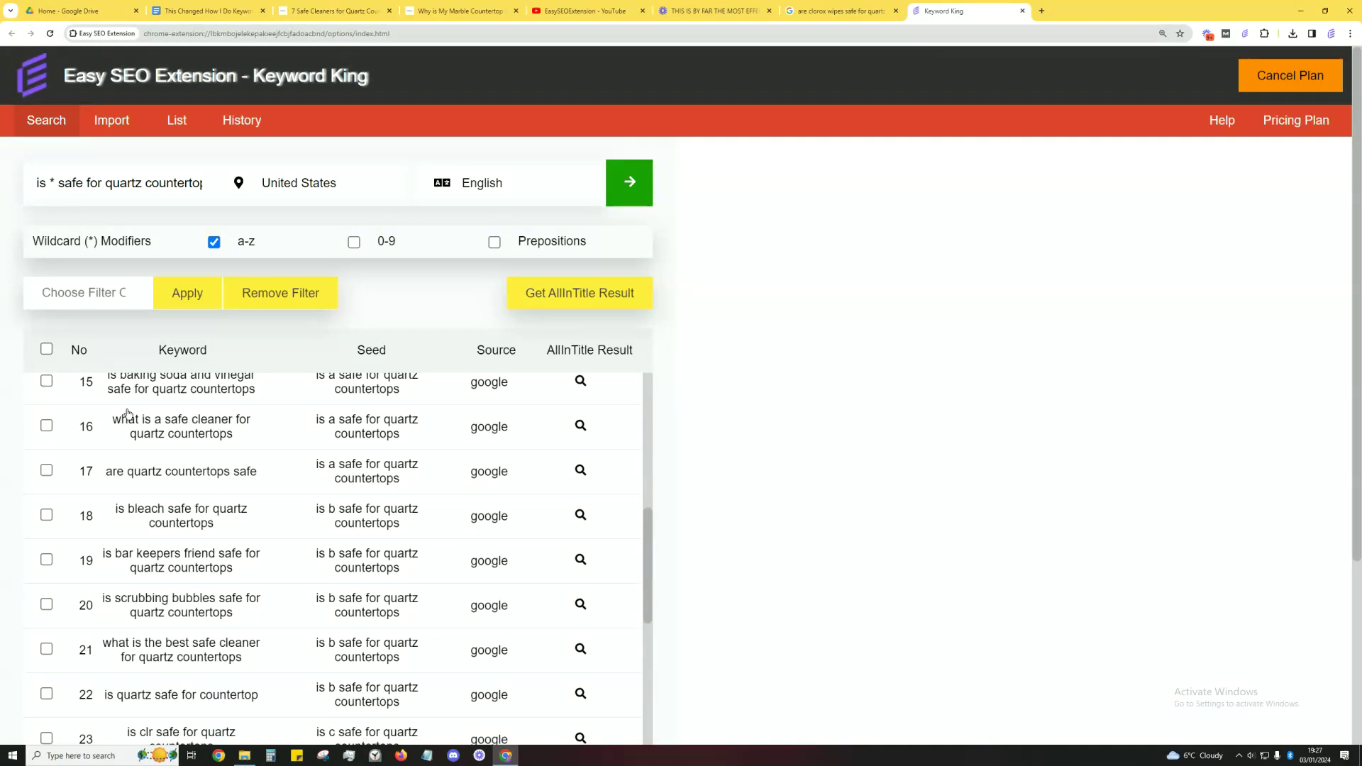
scroll(310, 497, "up", 8)
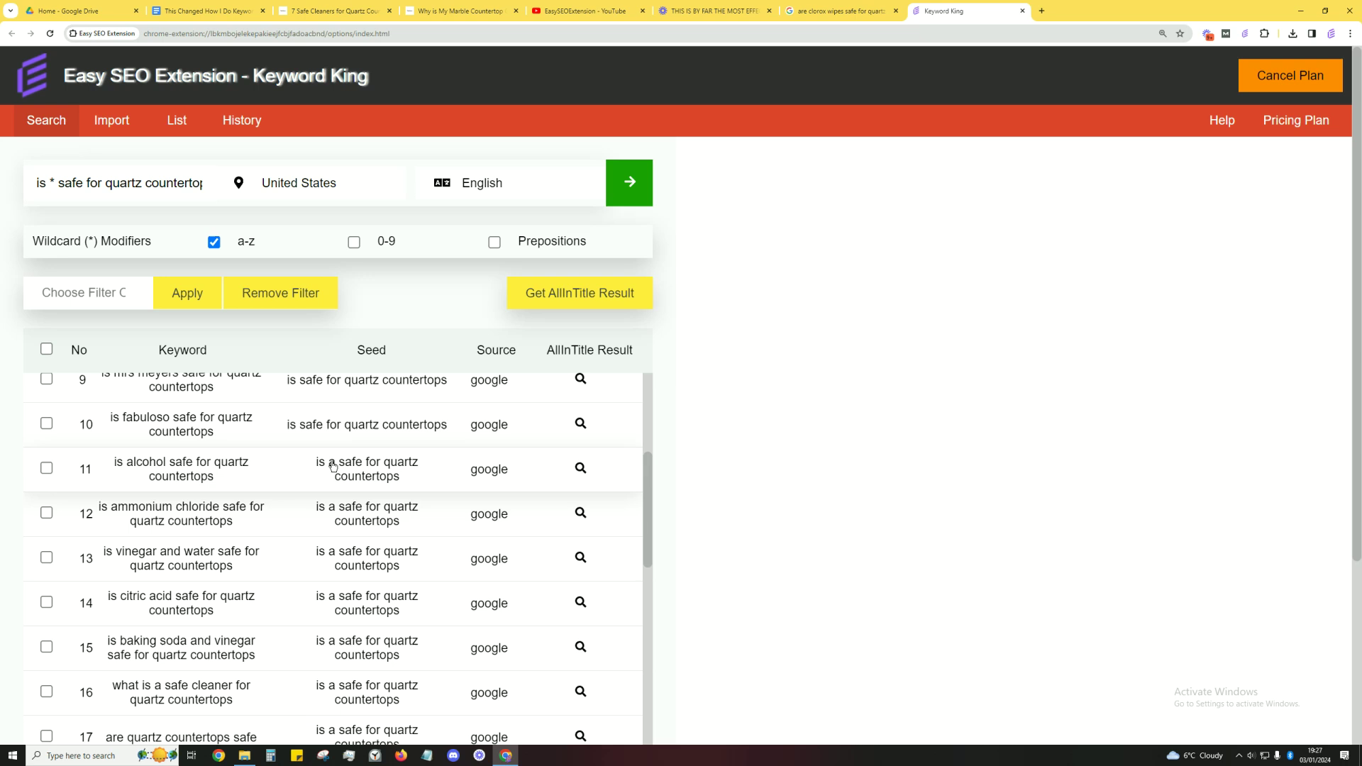
scroll(347, 458, "up", 1)
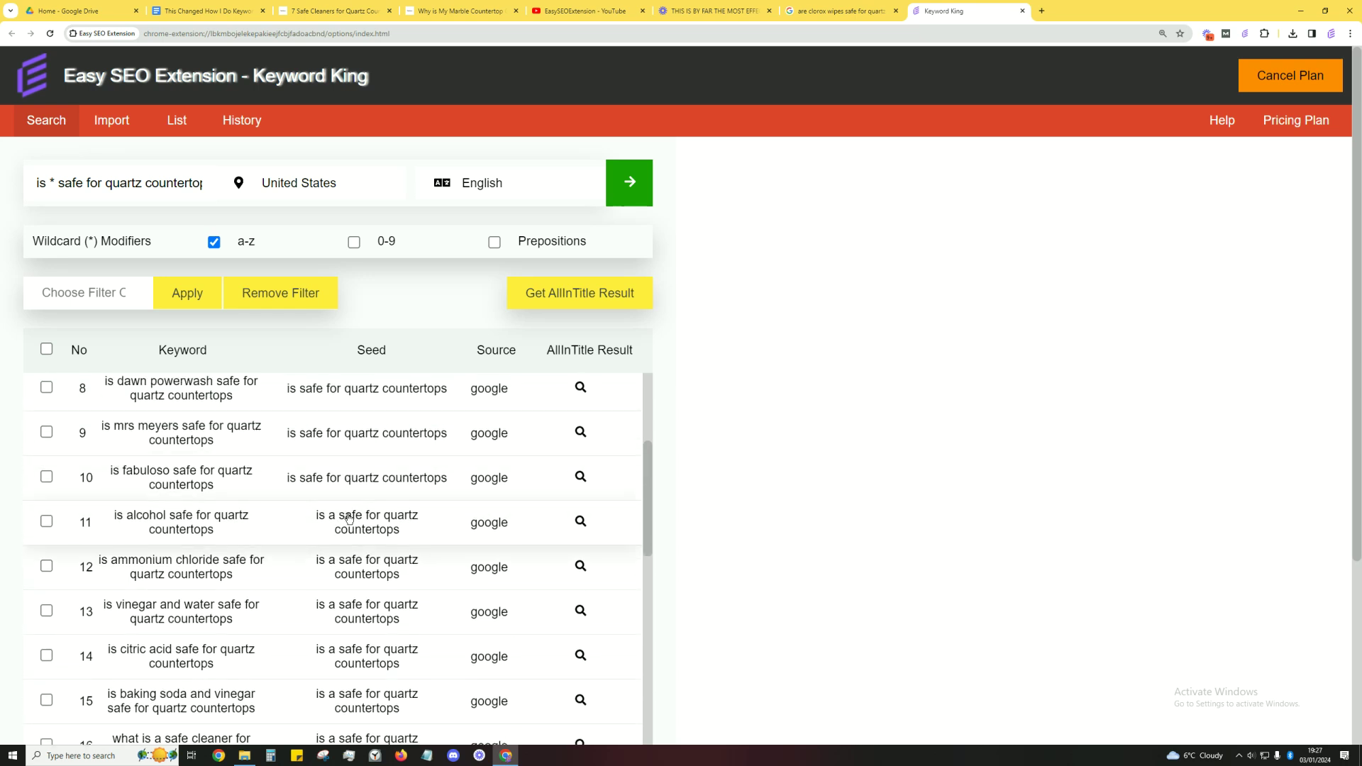
scroll(347, 497, "up", 5)
scroll(348, 518, "down", 6)
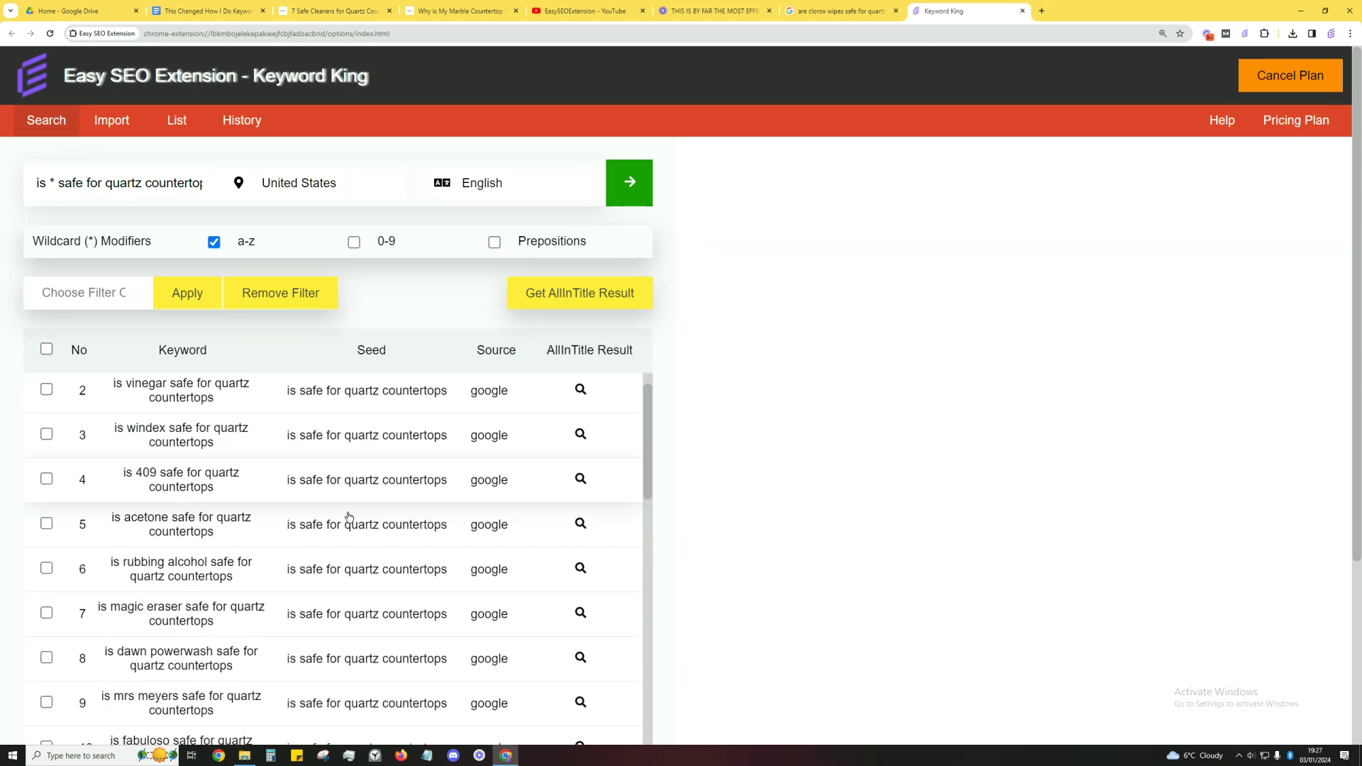
left_click_drag(648, 524, 662, 760)
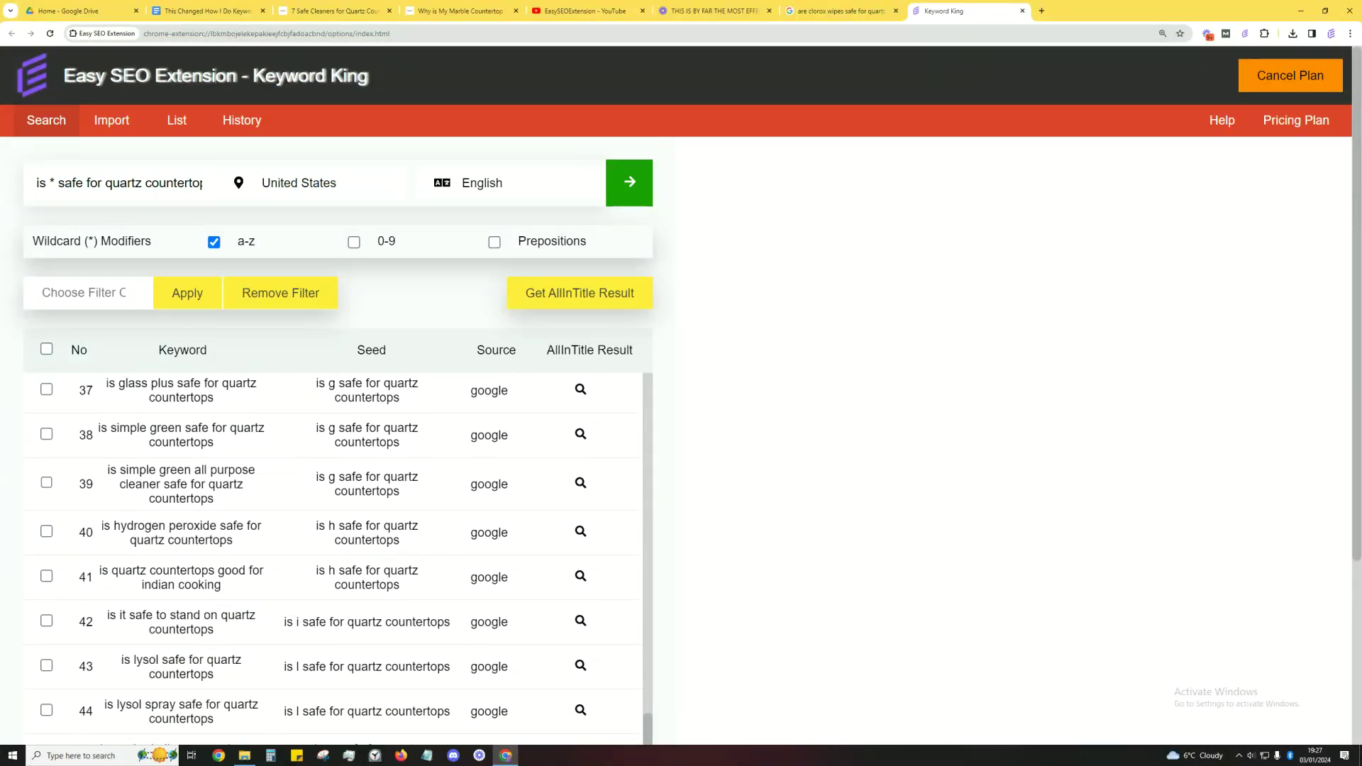
scroll(576, 674, "down", 7)
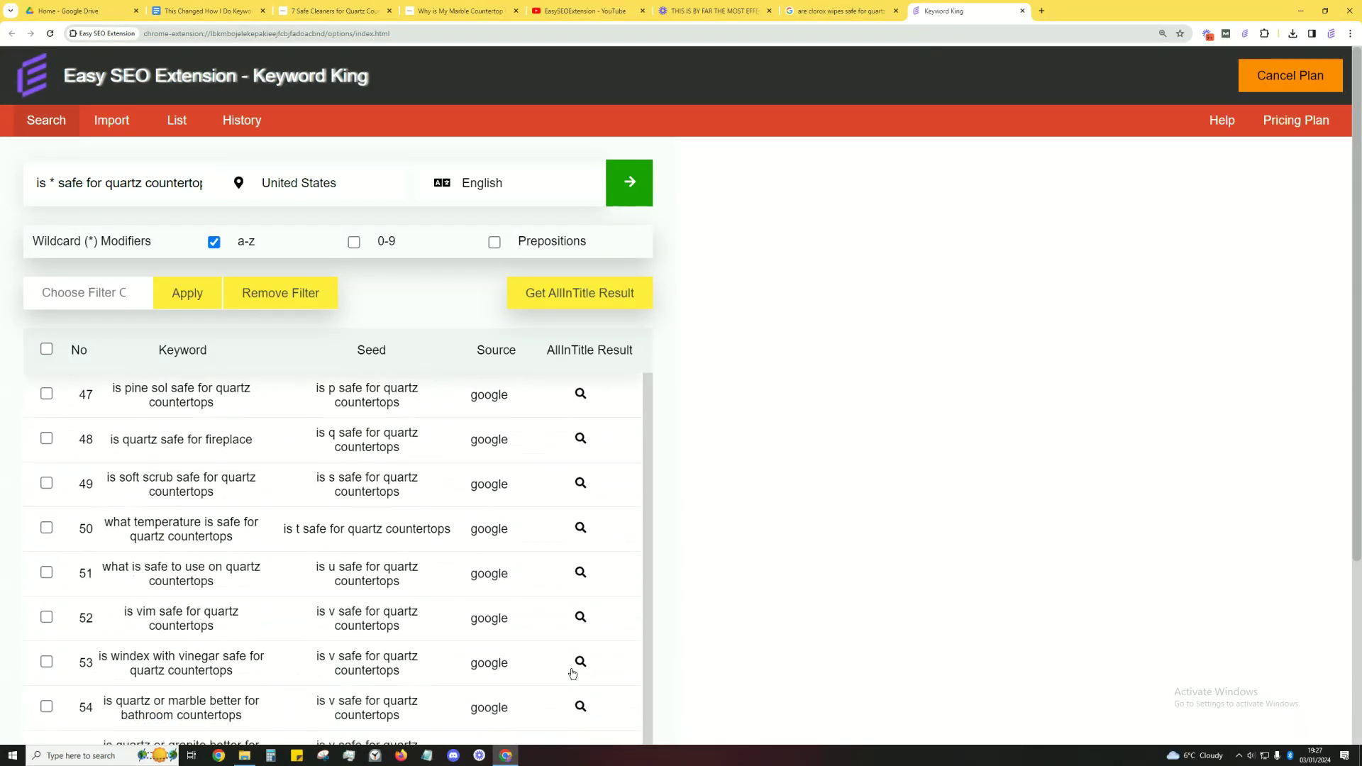
scroll(731, 615, "down", 3)
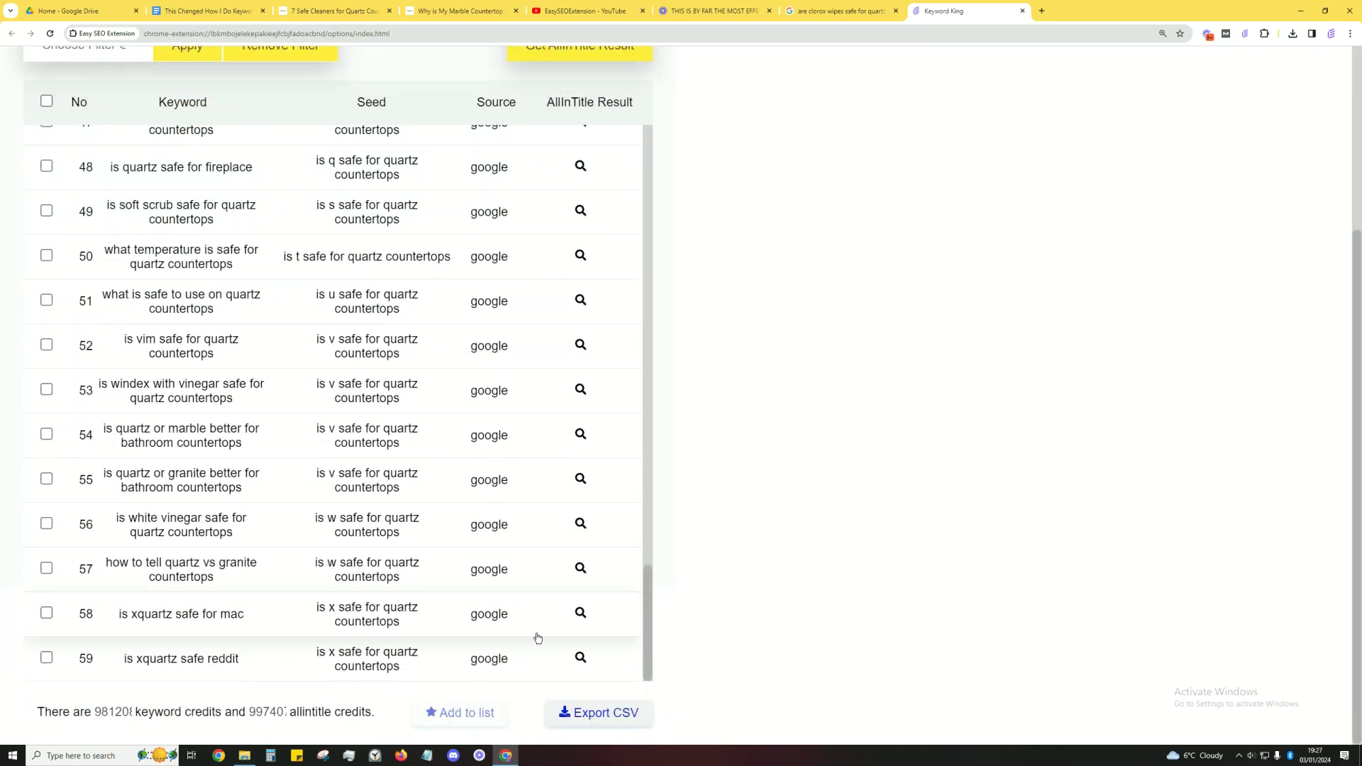
scroll(43, 323, "up", 12)
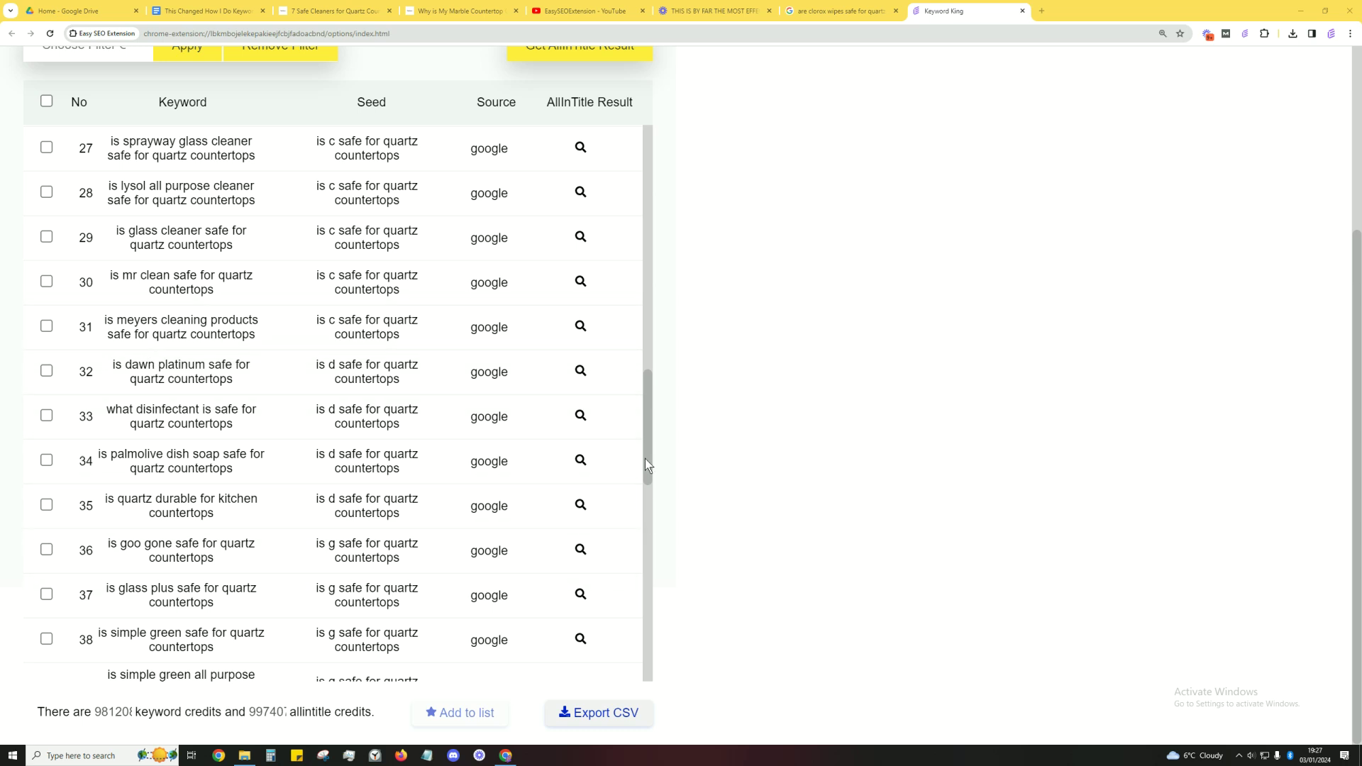
left_click_drag(647, 465, 647, 160)
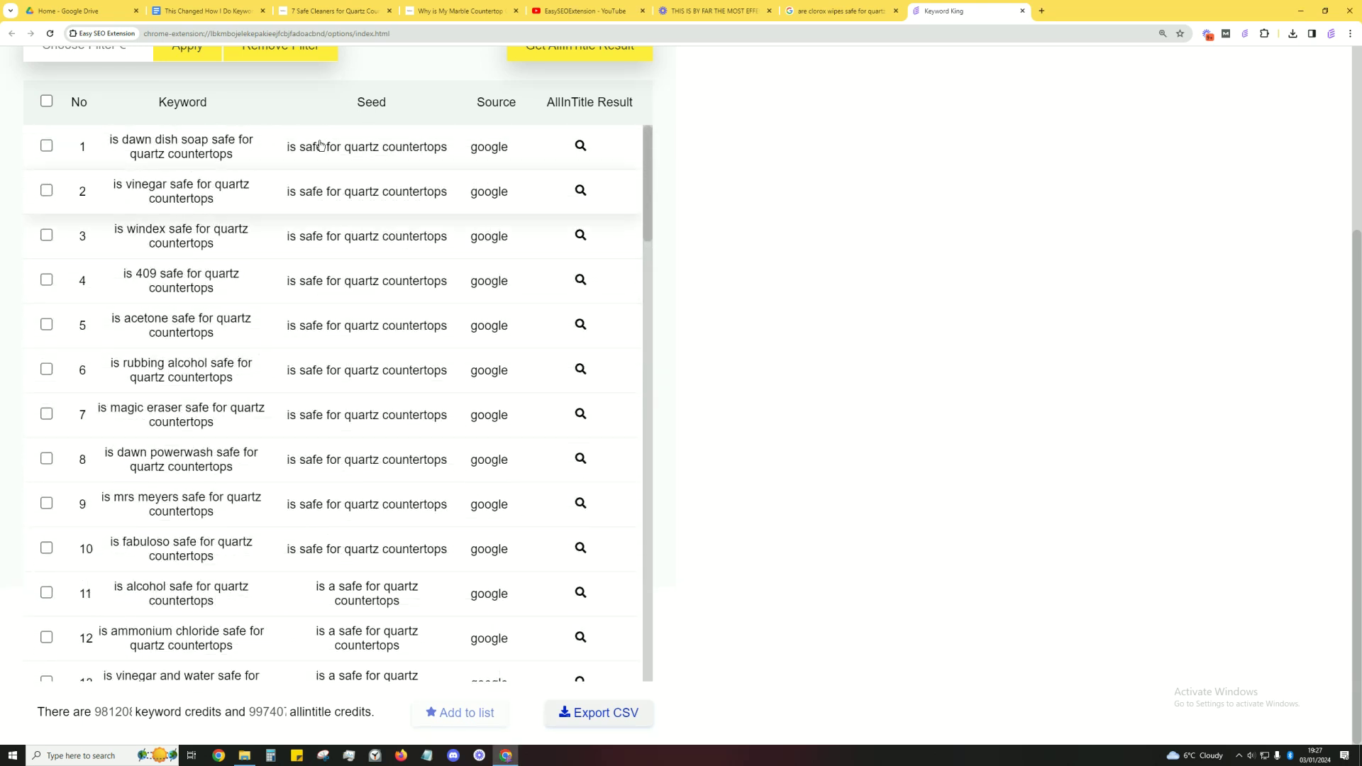
left_click(333, 11)
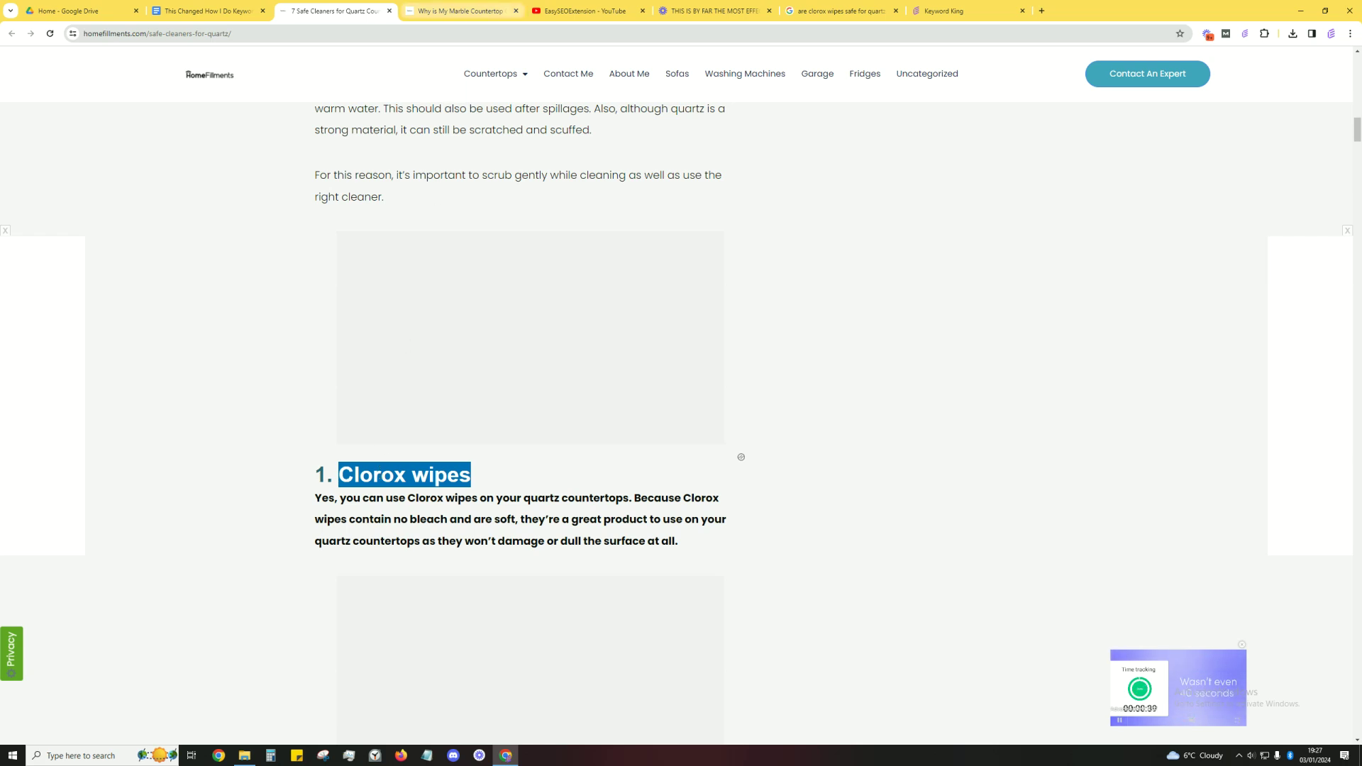
- Scroll up the quartz cleaners article, then open and scroll the marble countertop chipping article
scroll(557, 327, "up", 6)
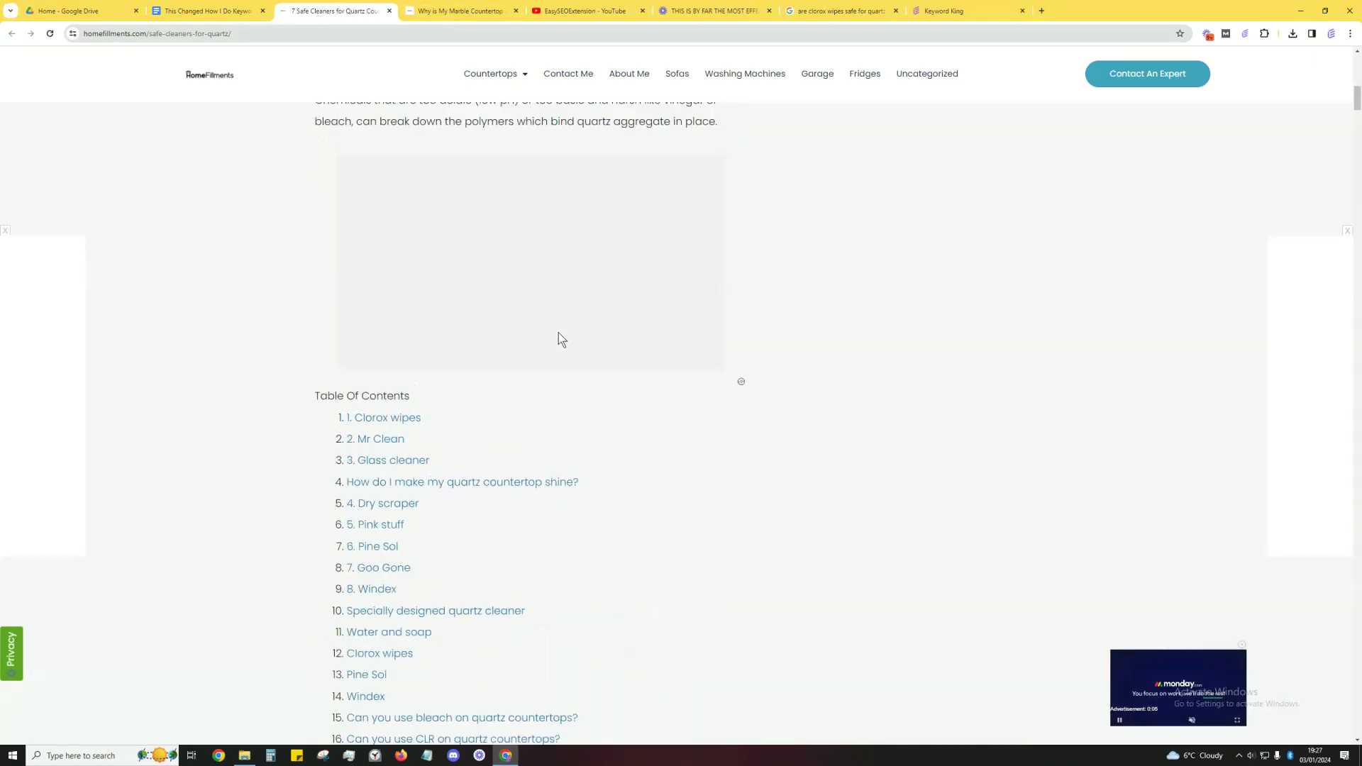
scroll(559, 334, "up", 15)
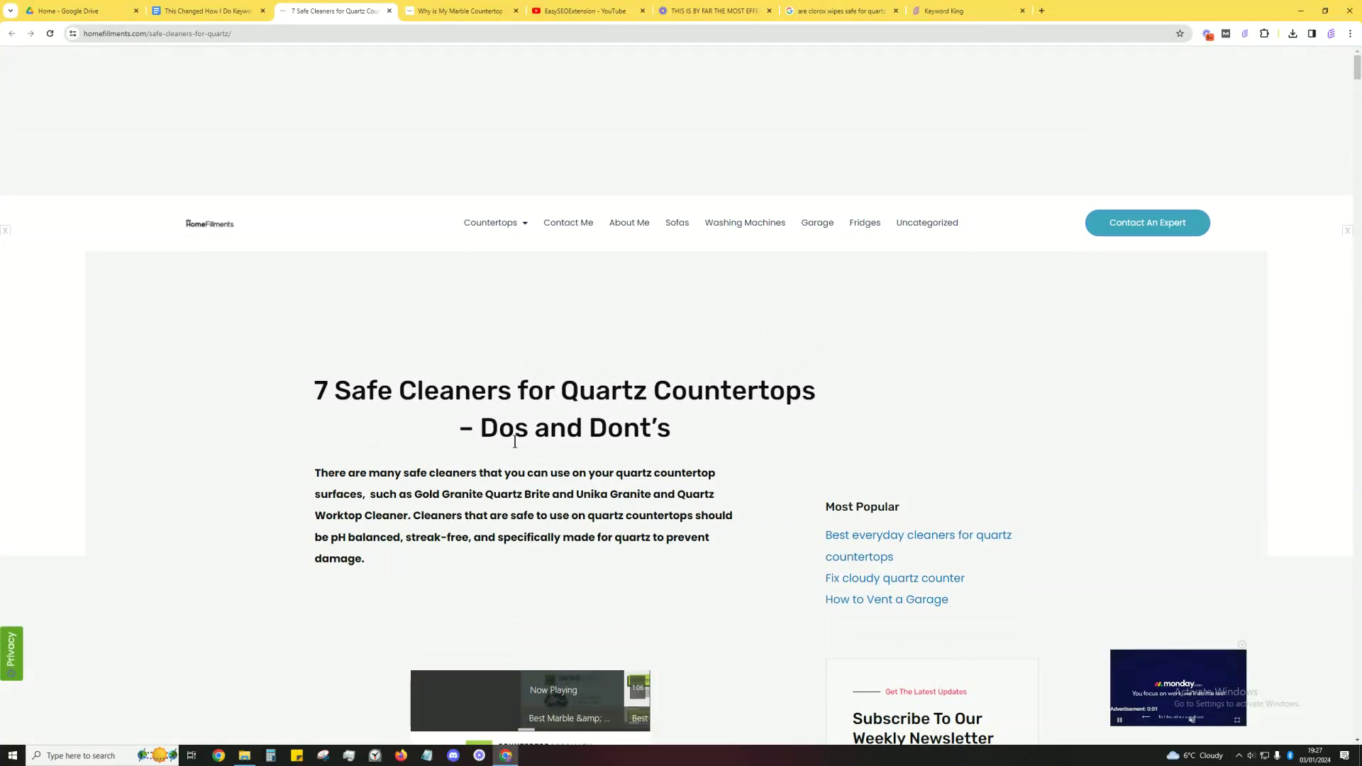
left_click(465, 10)
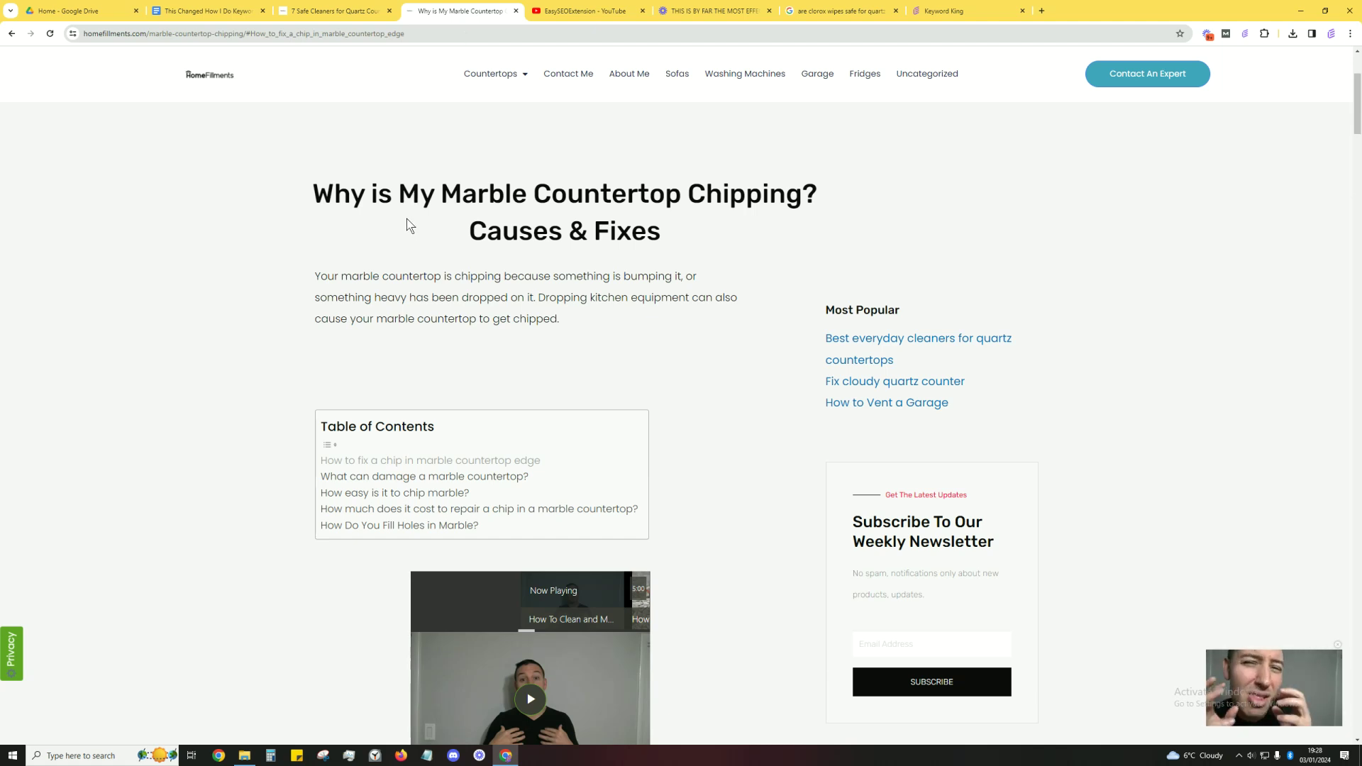
scroll(408, 270, "down", 14)
scroll(409, 321, "up", 14)
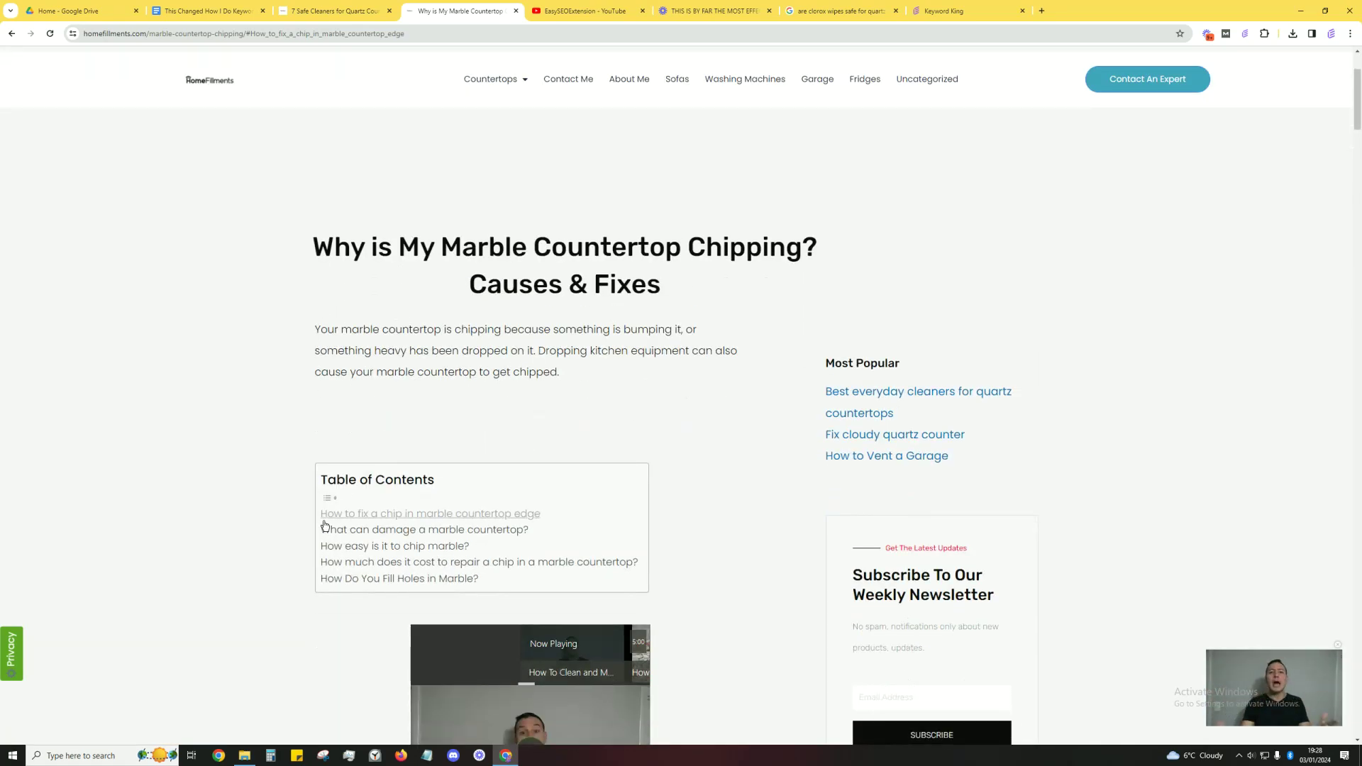
scroll(320, 520, "down", 2)
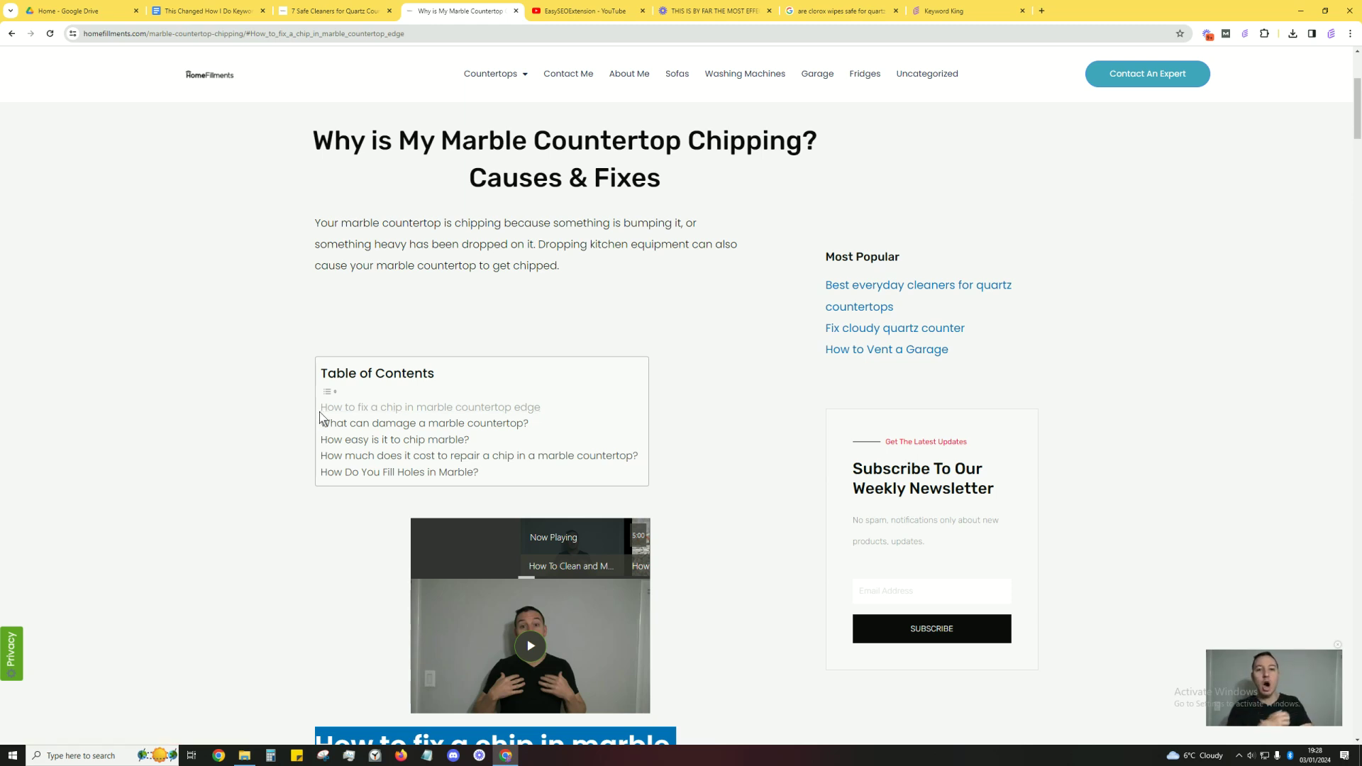
- Highlight the marble article's table of contents, then go back to the Google Docs notes
left_click_drag(315, 429, 315, 429)
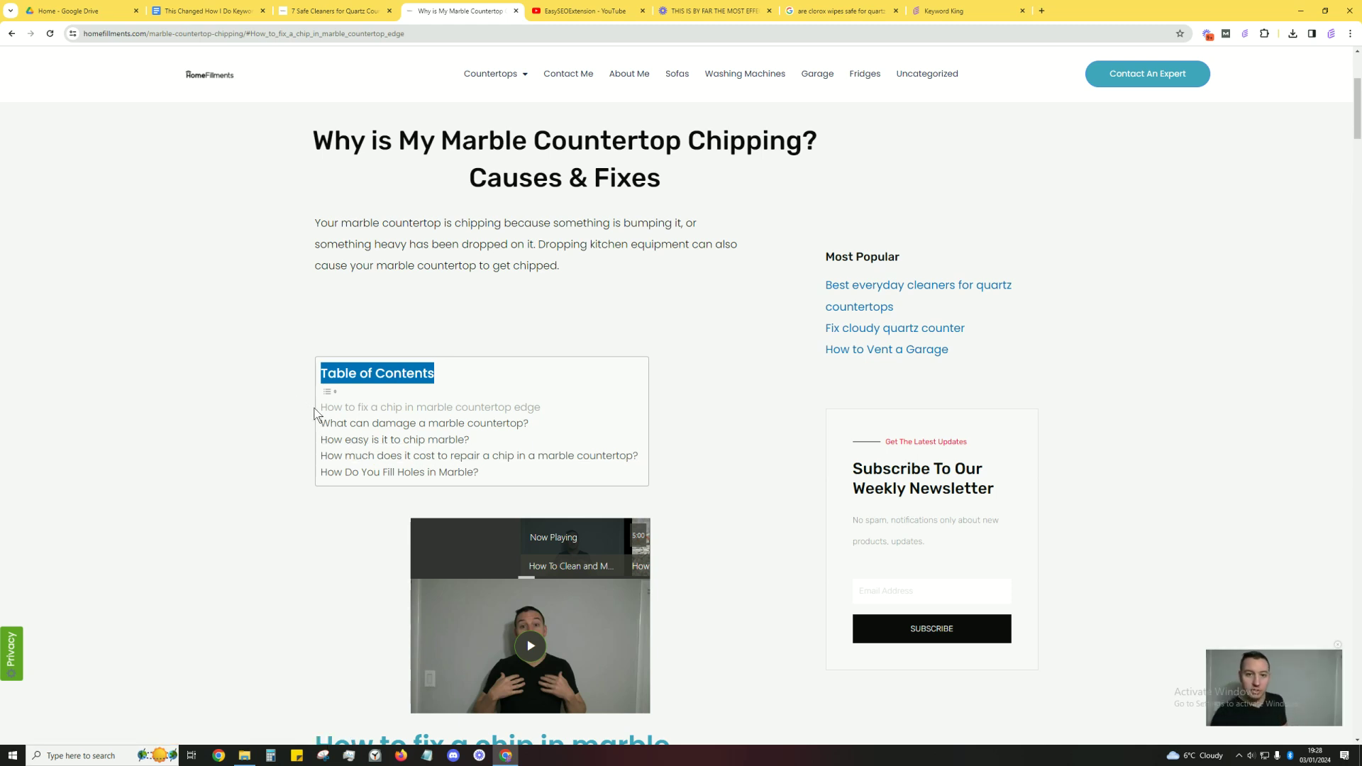
left_click_drag(317, 415, 368, 492)
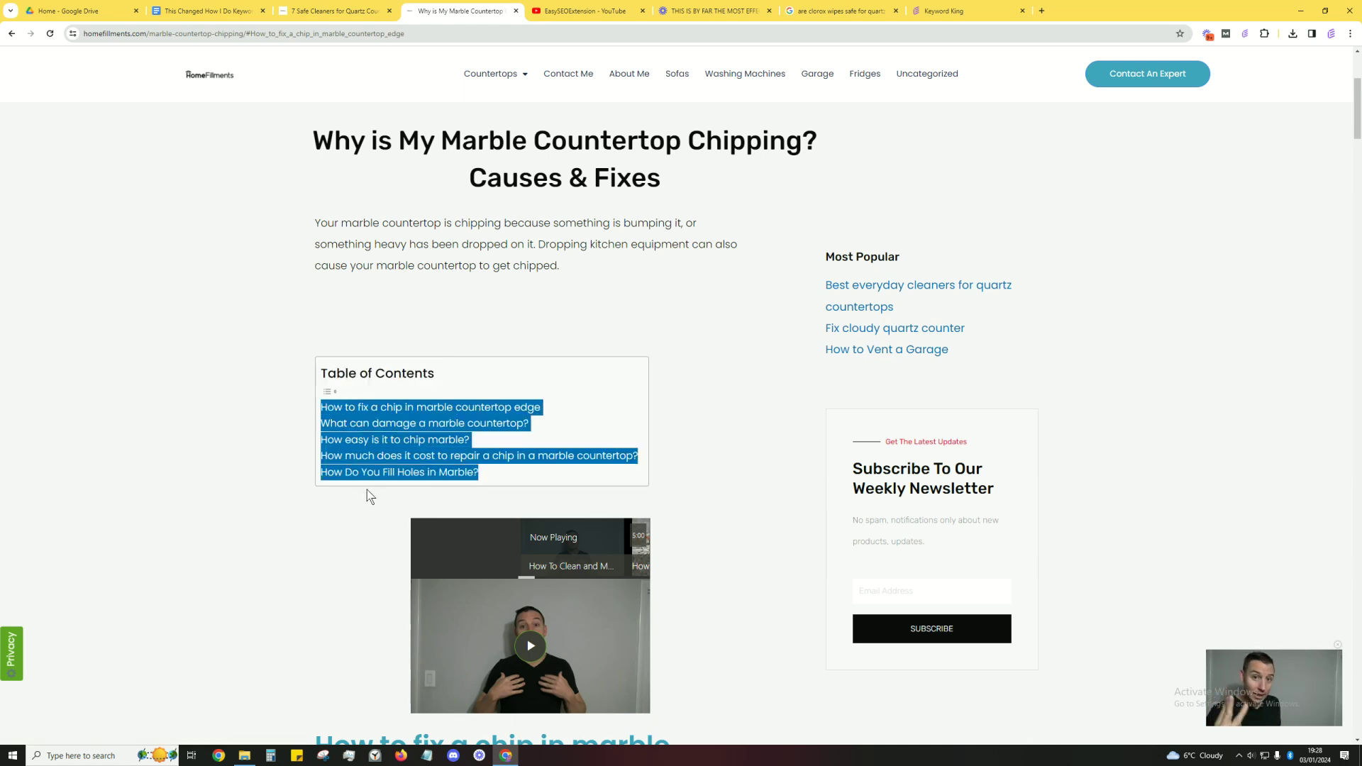
left_click(368, 493)
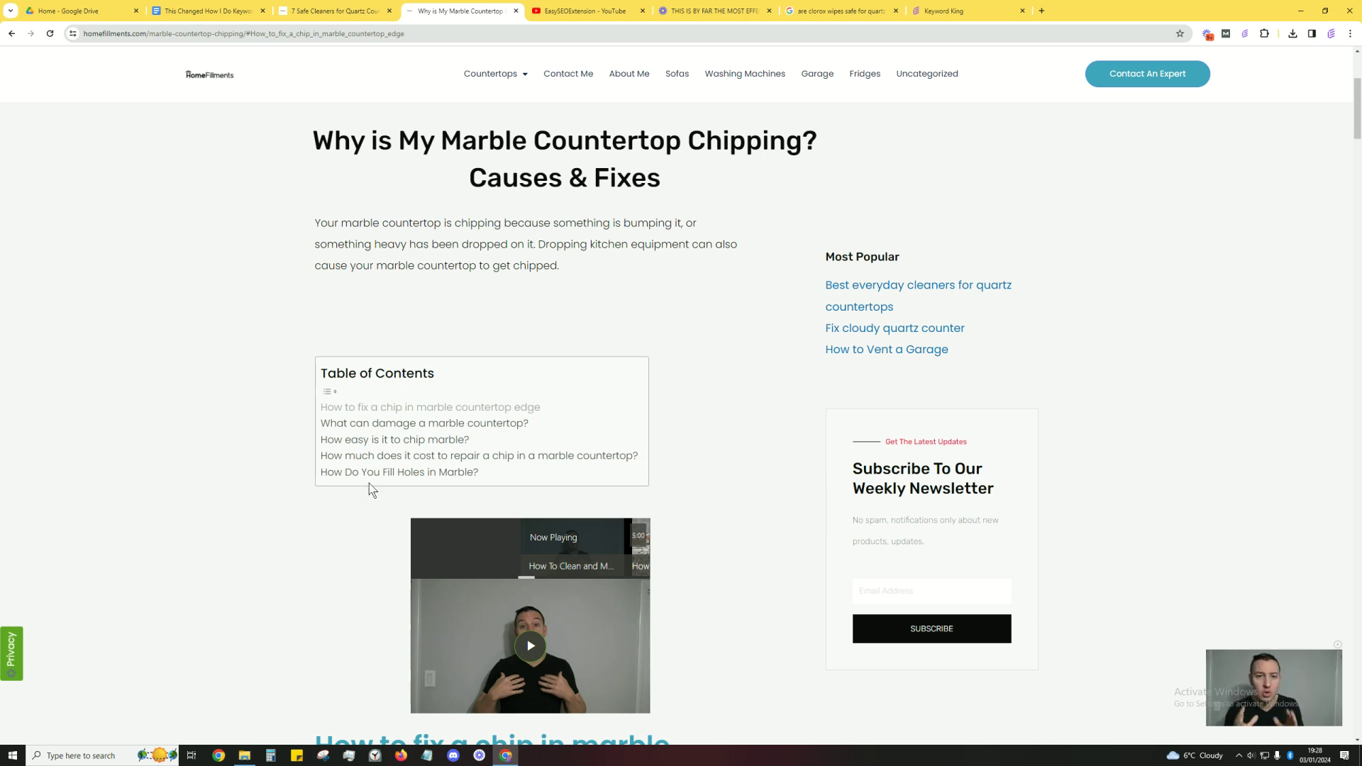
key("ctrl+2")
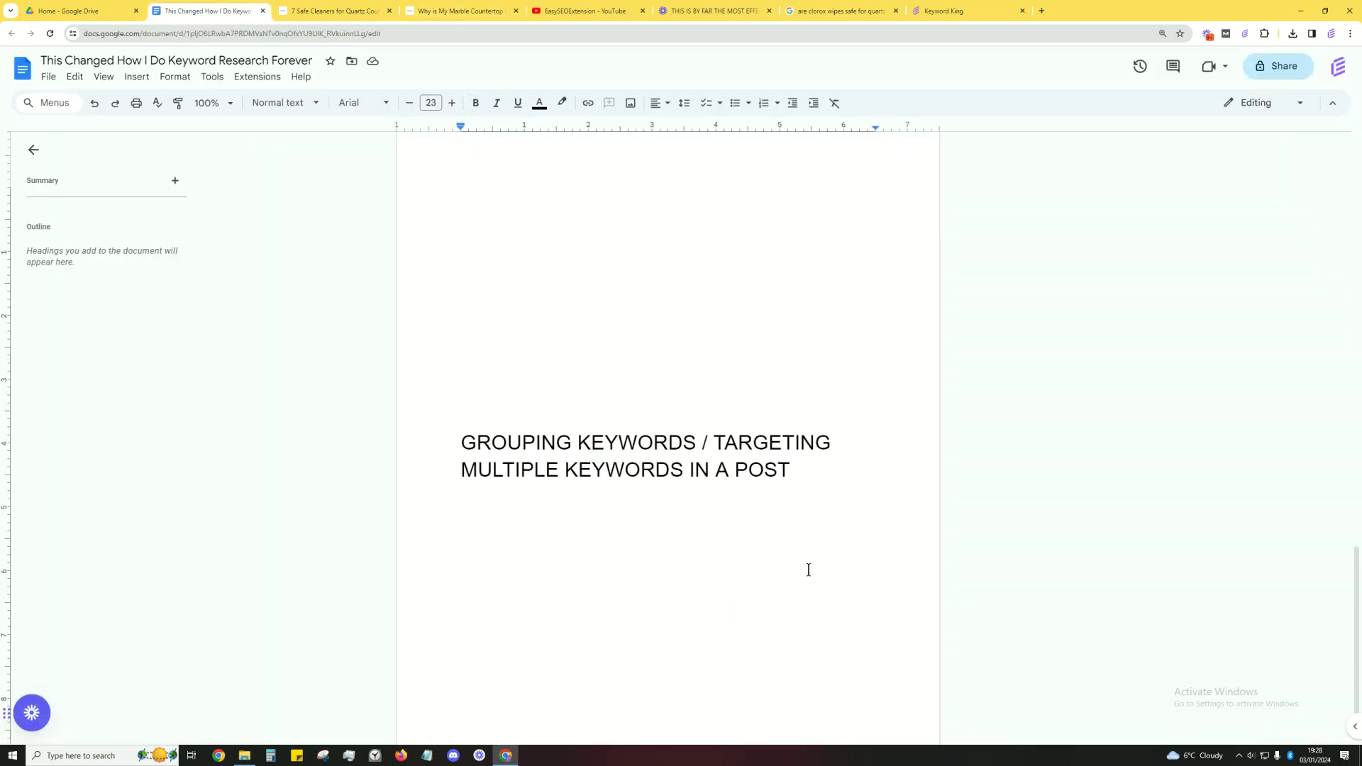
- Add the note 'DON'T MAKE YOUR CONTENT FLUFF', correcting the spelling, then go to the YouTube Community tab
type("DON'")
type("T MAKE YOUR ")
type("CONMT")
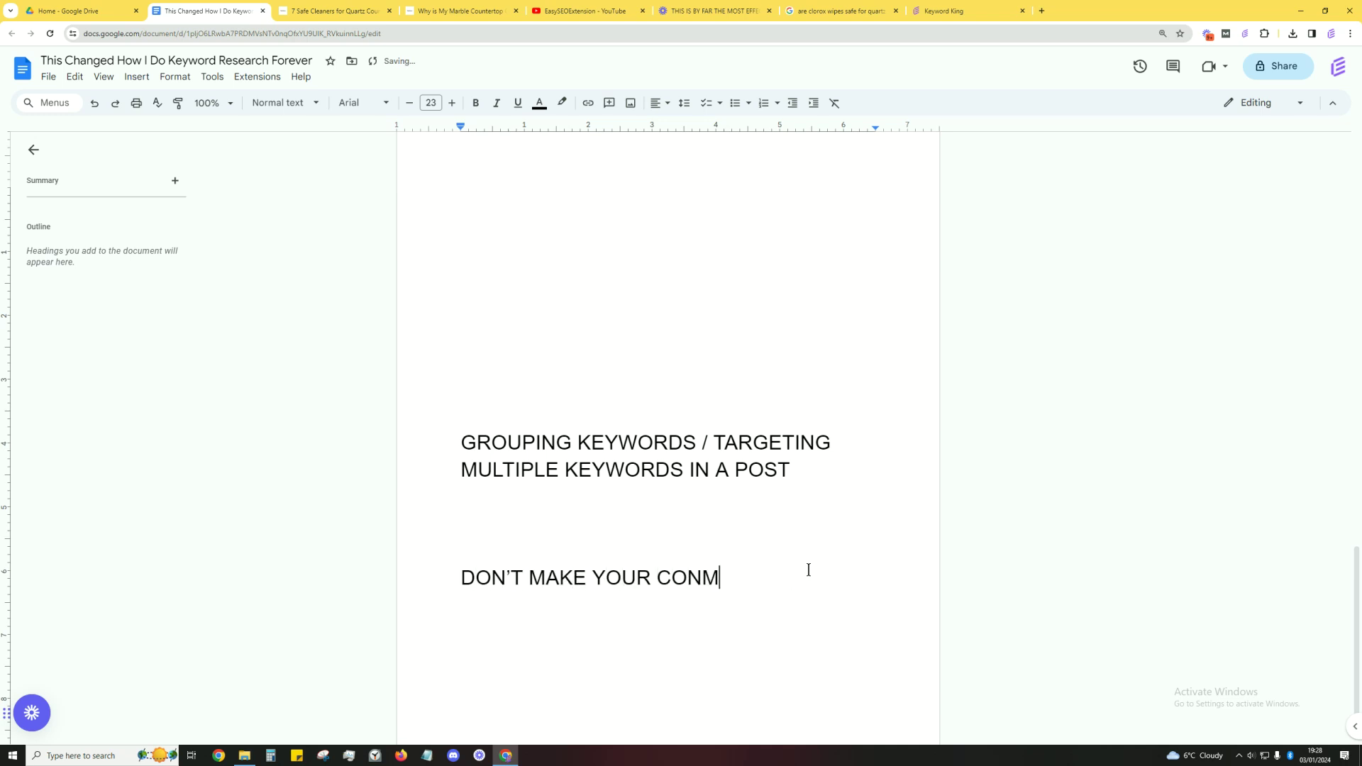
key("BackSpace")
key("BackSpace")
type("ENT FLUFF")
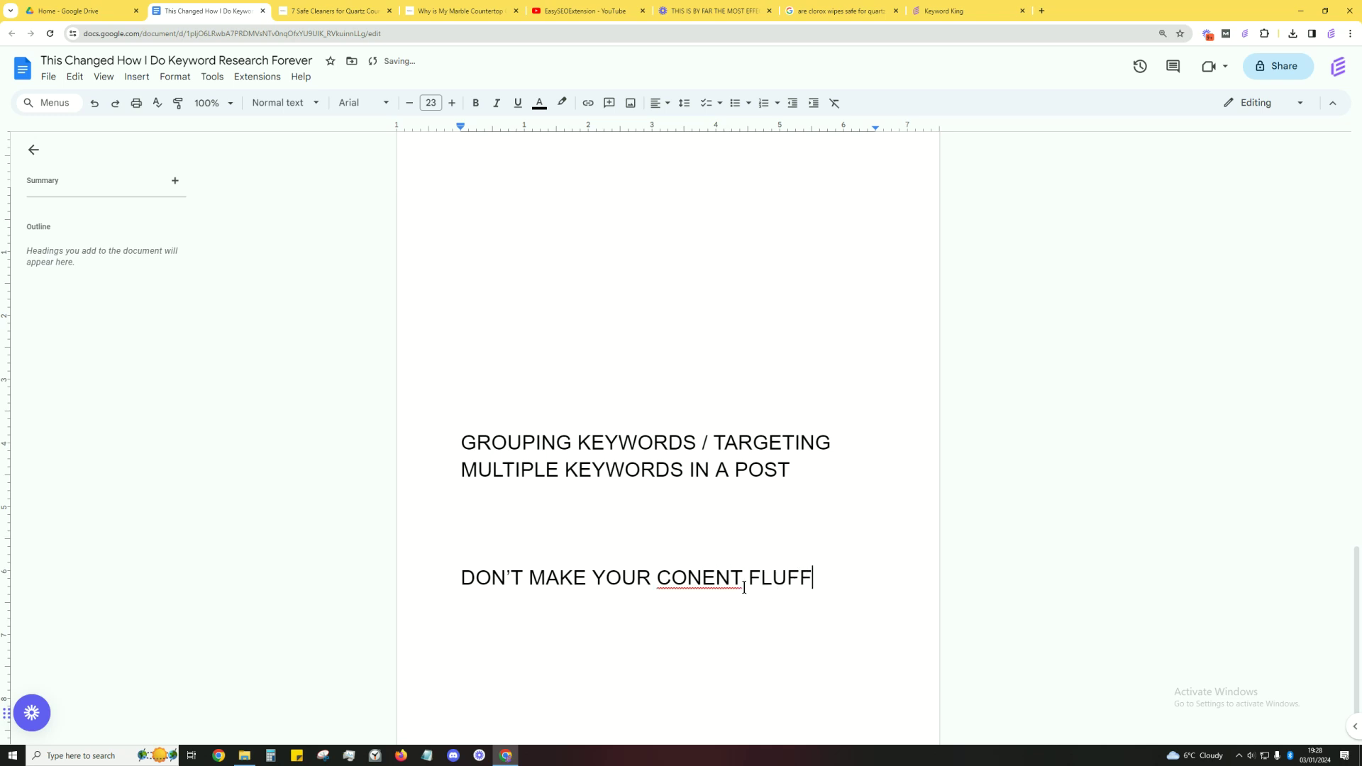
left_click(724, 578)
left_click(677, 554)
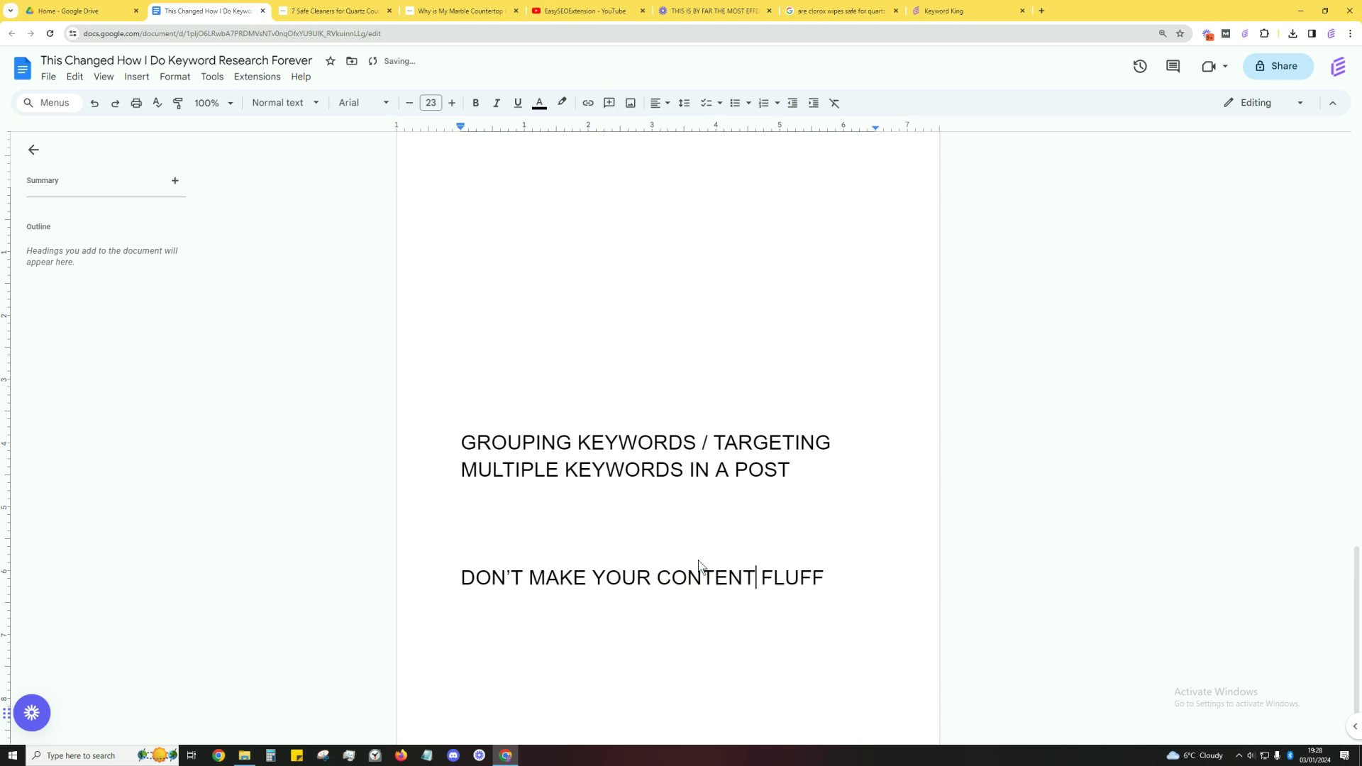
left_click(854, 580)
scroll(789, 480, "up", 1)
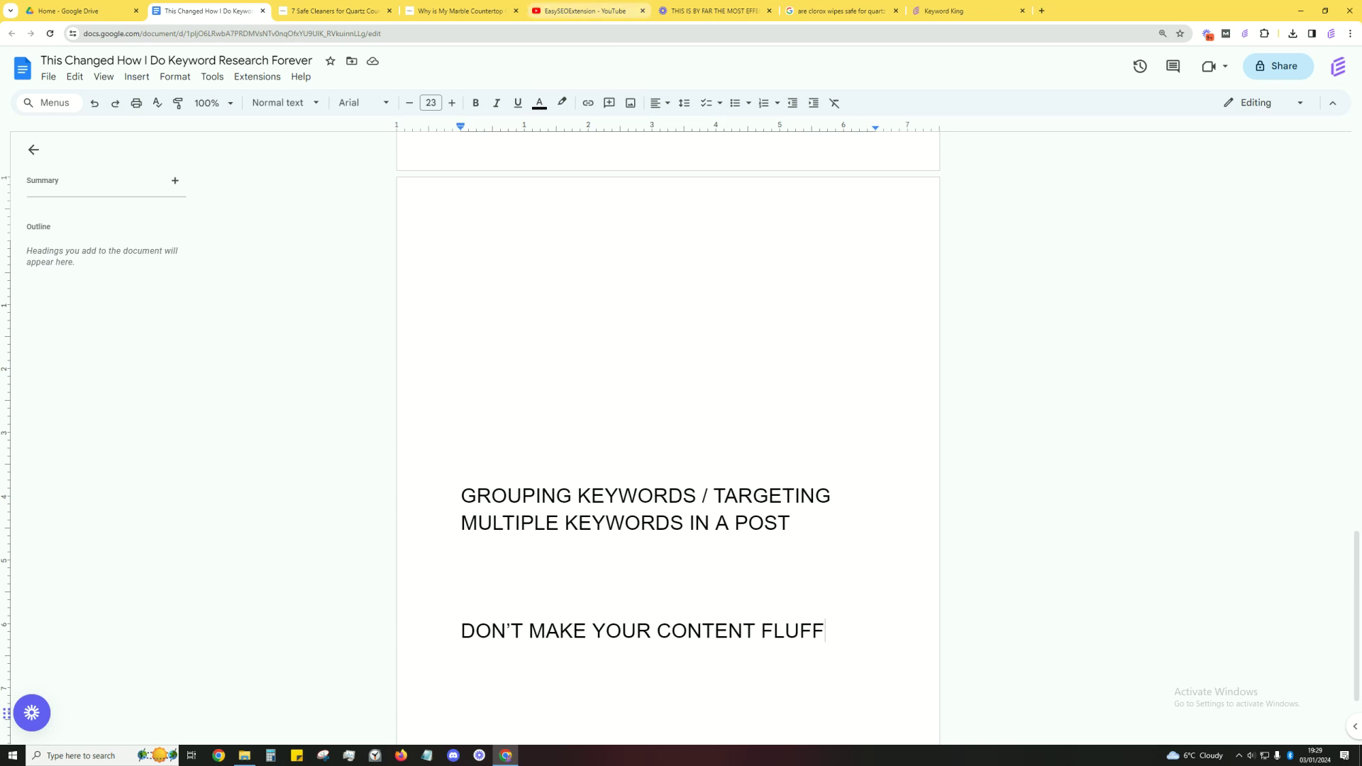
left_click(567, 11)
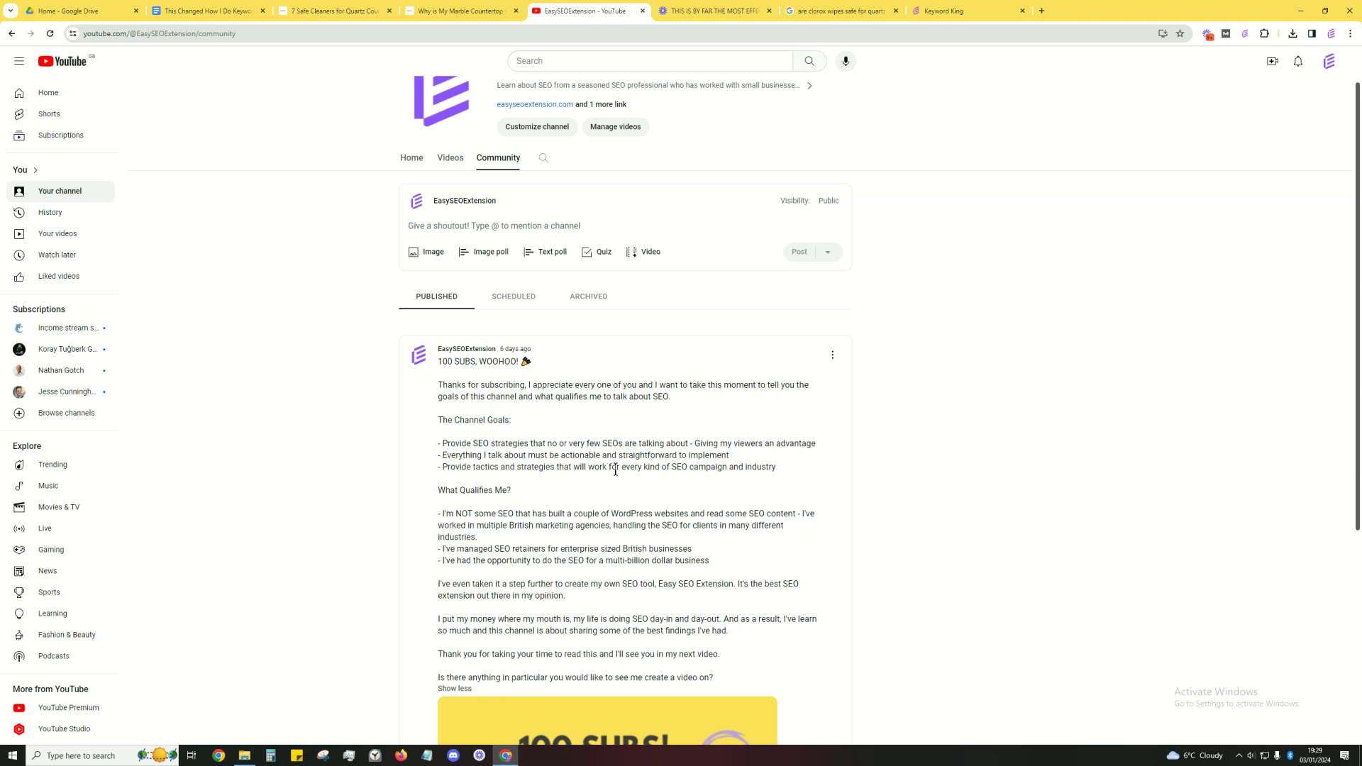
left_click(206, 10)
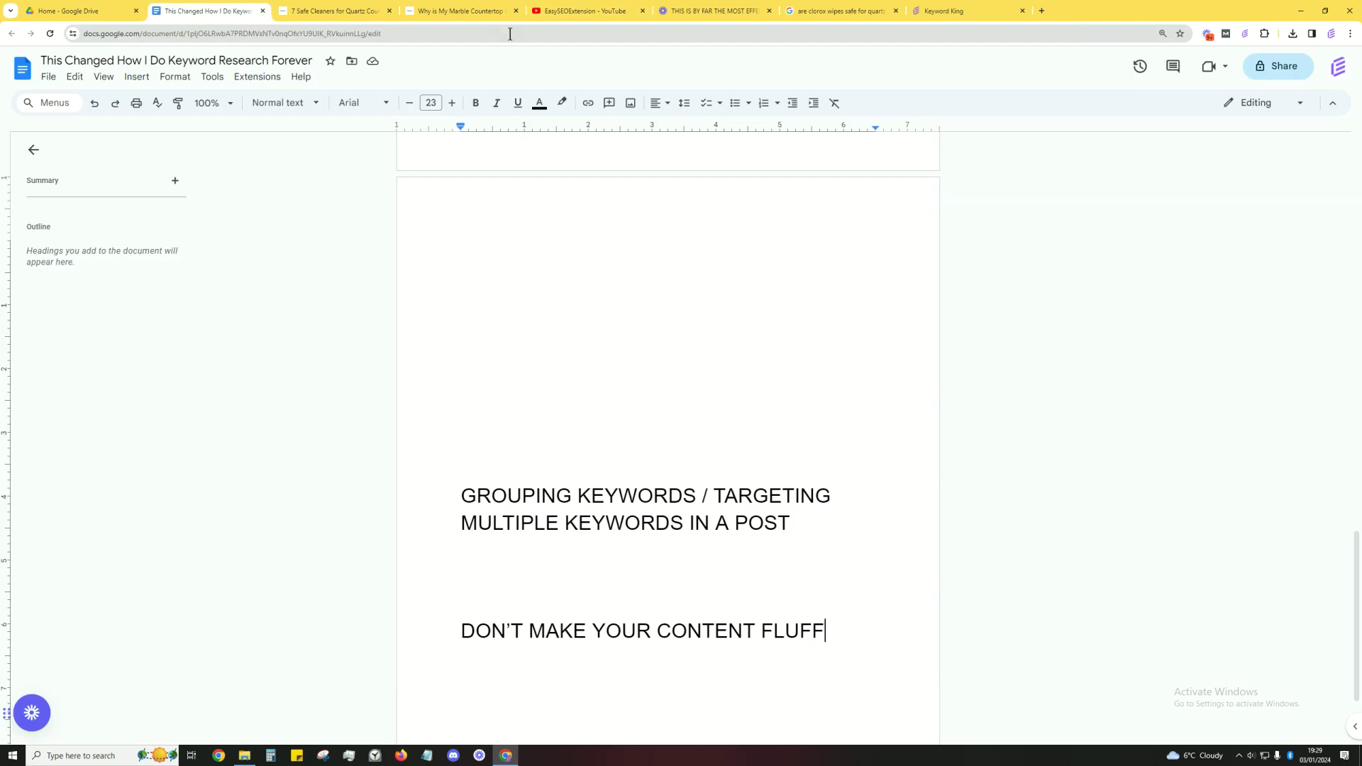
left_click(583, 11)
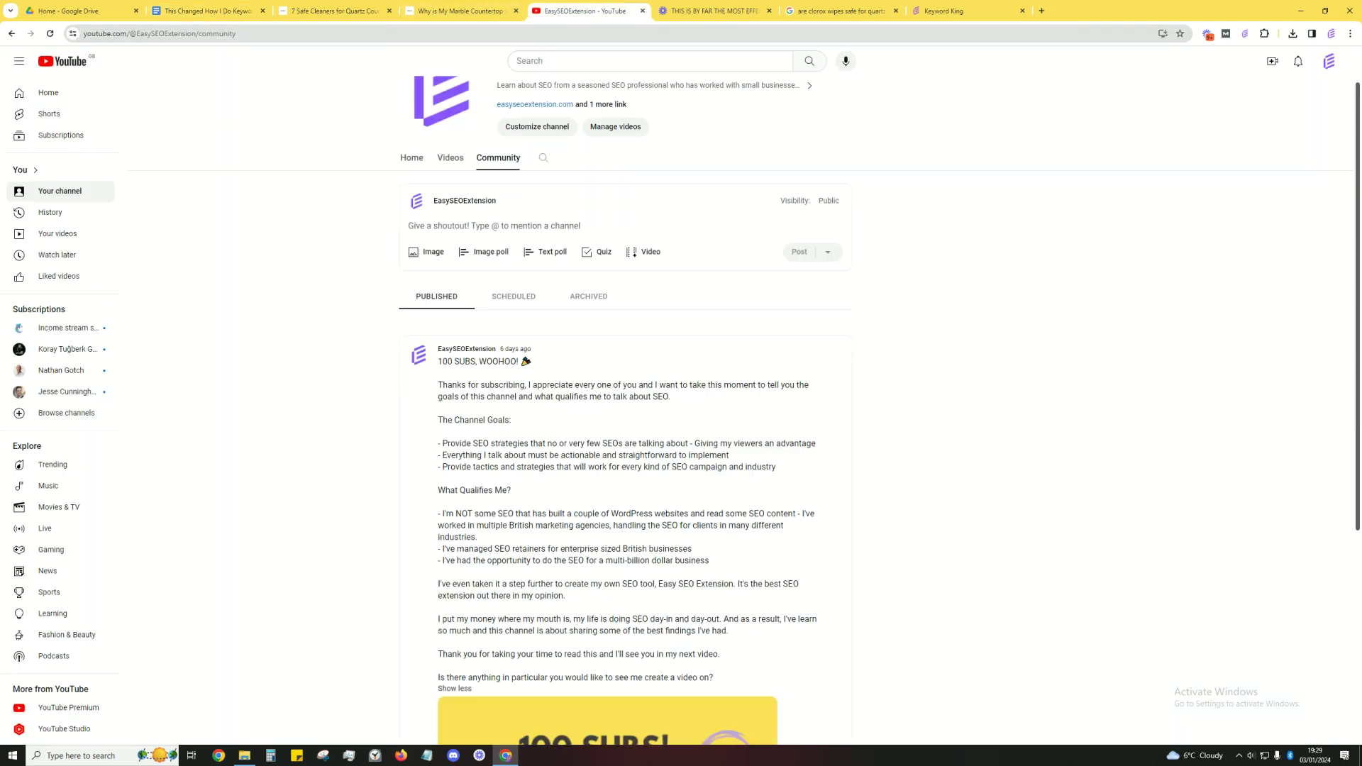
left_click(445, 155)
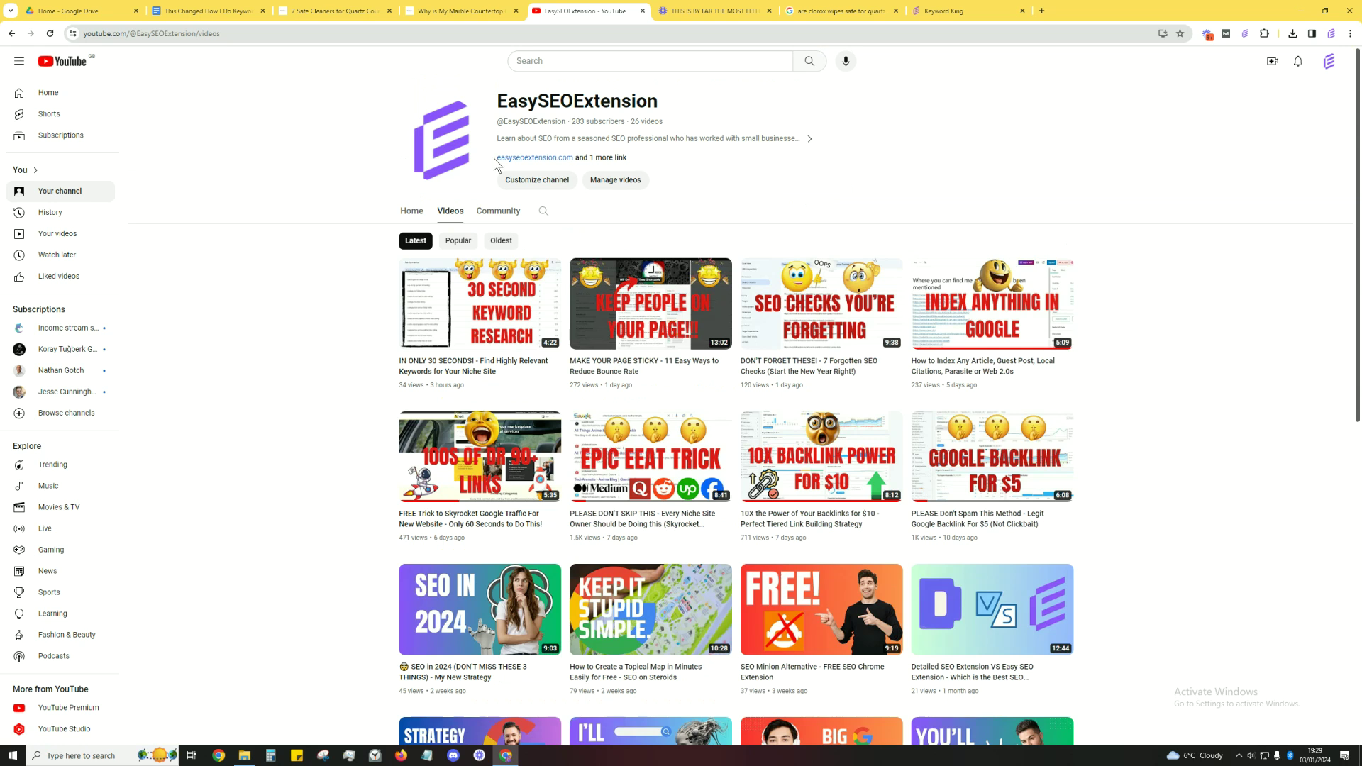
left_click(507, 215)
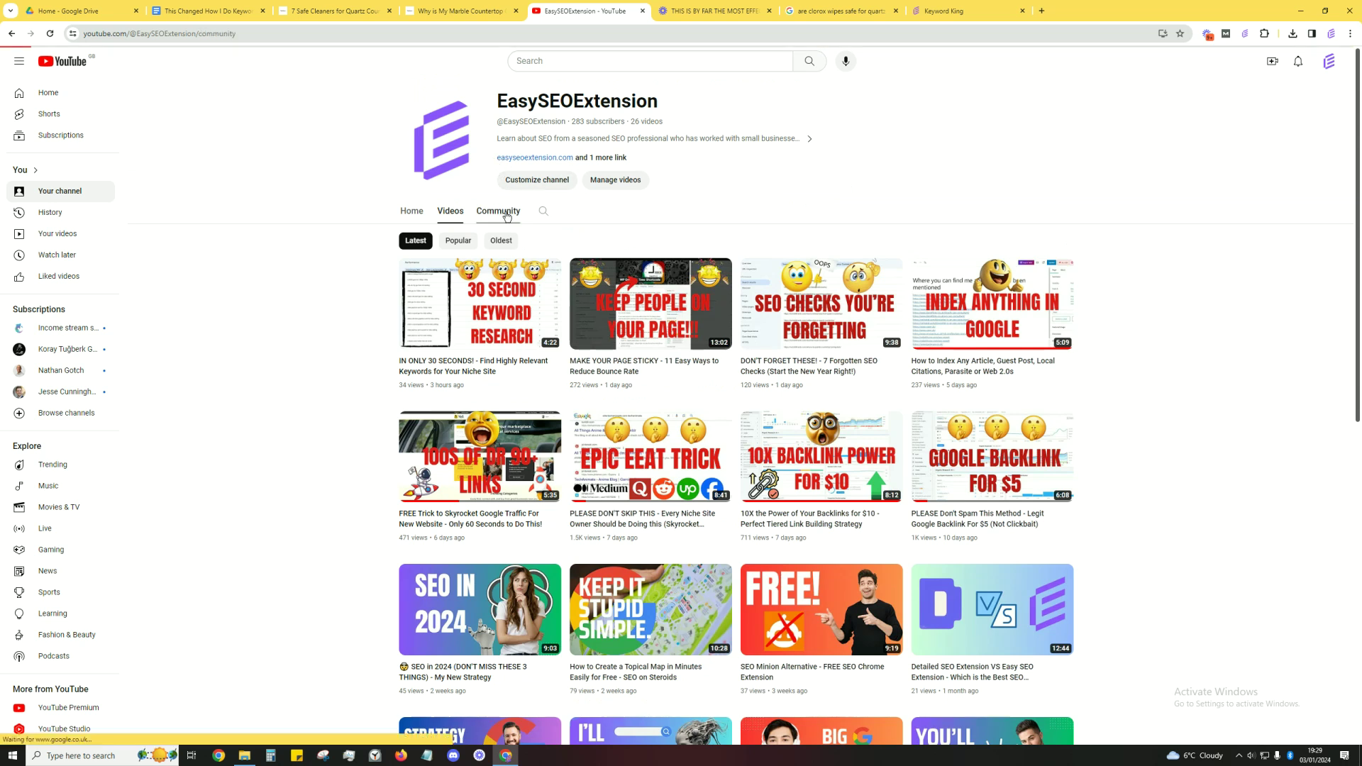
scroll(504, 394, "down", 4)
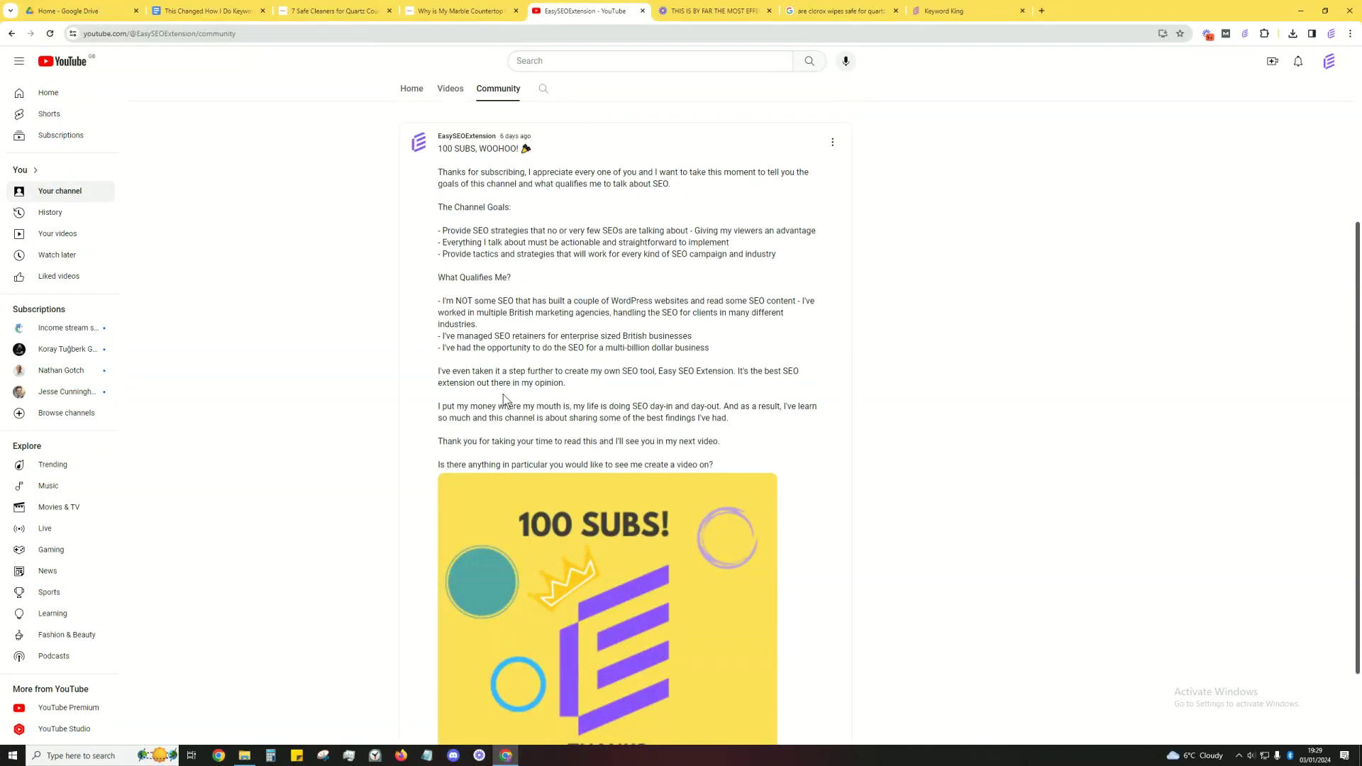